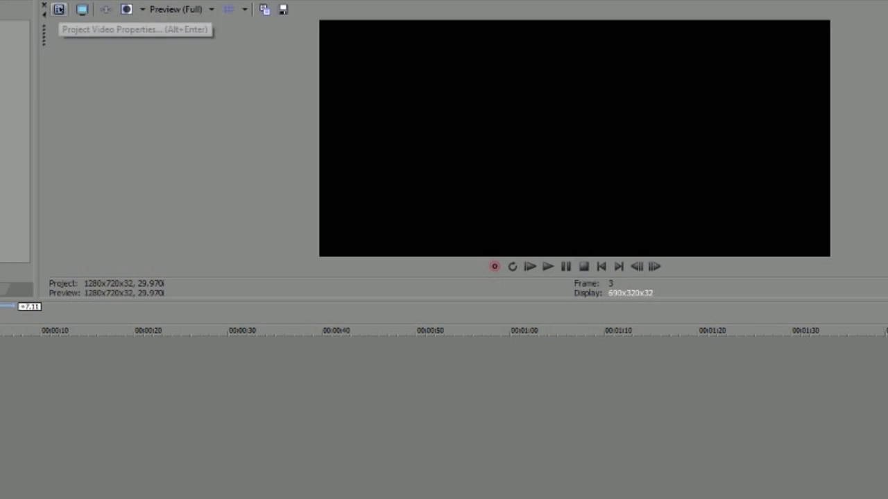
# Set the project's video properties to 29.970 (NTSC) frame rate, Gaussian motion blur and Blend fields deinterlacing.
pyautogui.click(235, 19)
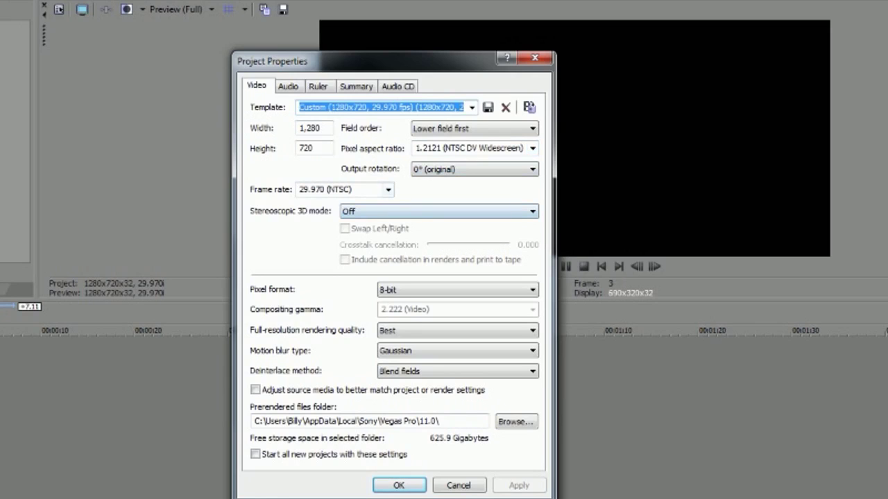
pyautogui.click(389, 190)
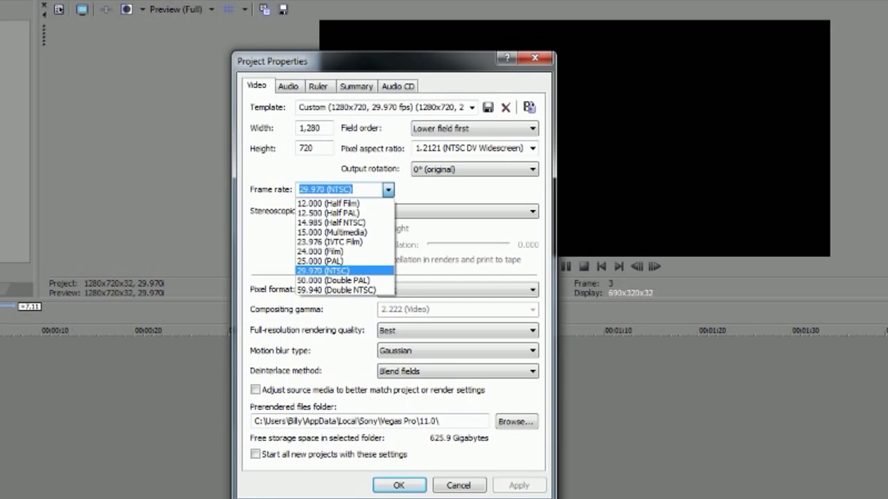
pyautogui.click(388, 190)
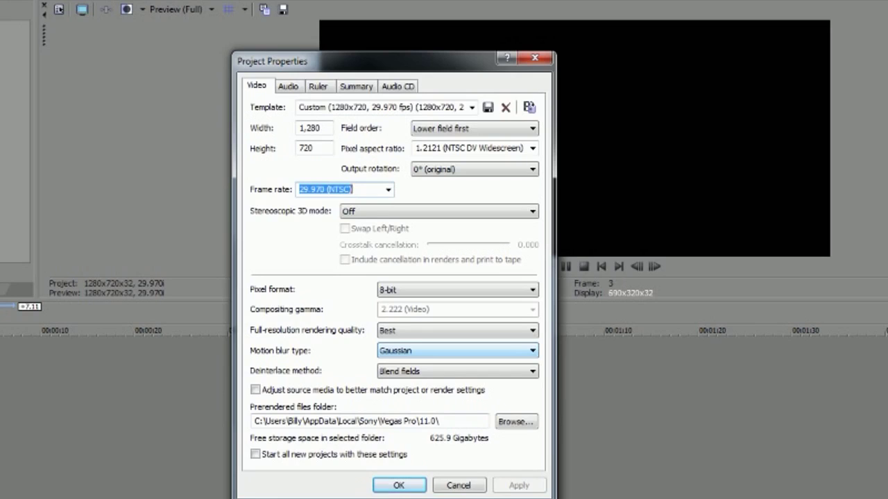
pyautogui.click(458, 351)
pyautogui.click(458, 351)
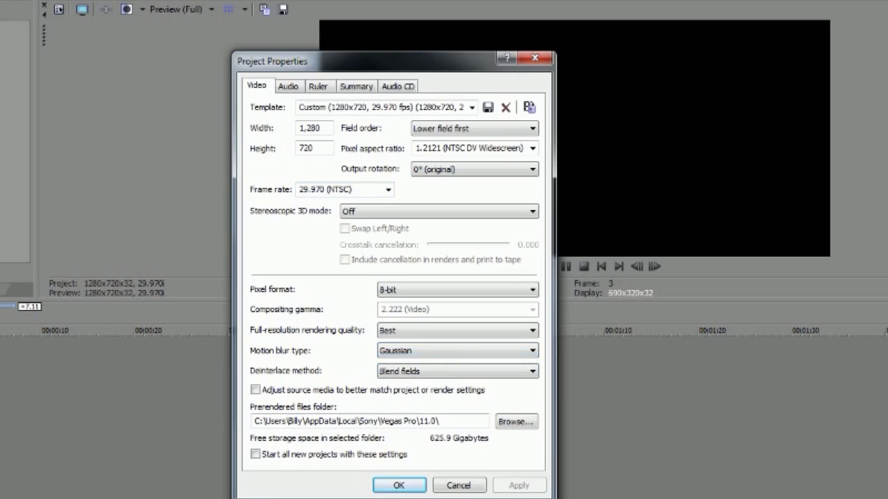
pyautogui.click(458, 372)
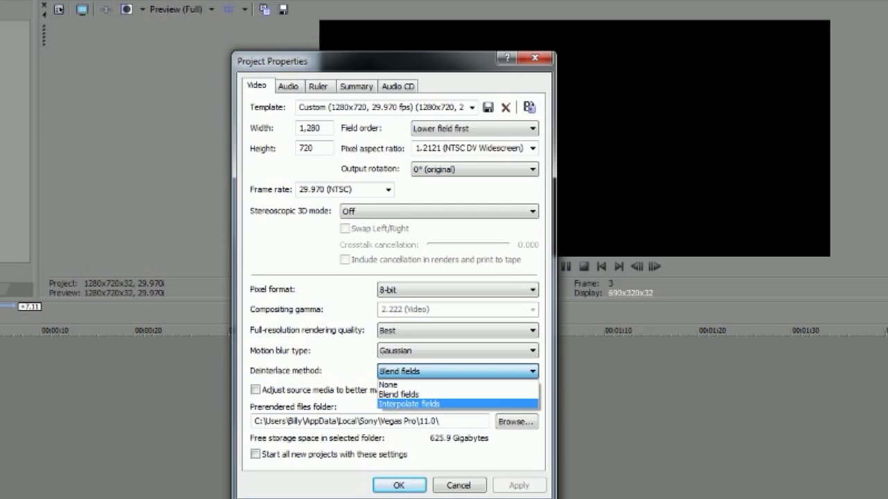
pyautogui.press('Up')
pyautogui.press('Return')
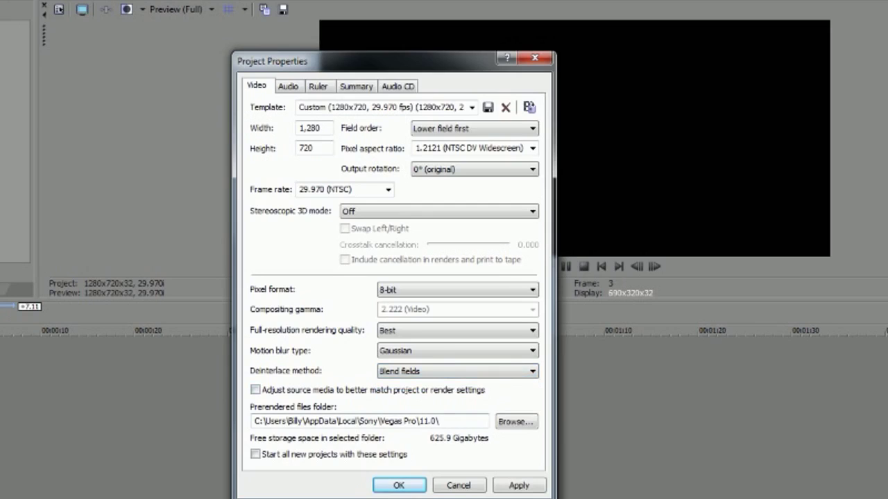
pyautogui.click(255, 455)
pyautogui.click(255, 454)
# Set the project's audio bit depth to 24 and the resample and stretch quality to Best.
pyautogui.hotkey('ctrl', 'Tab')
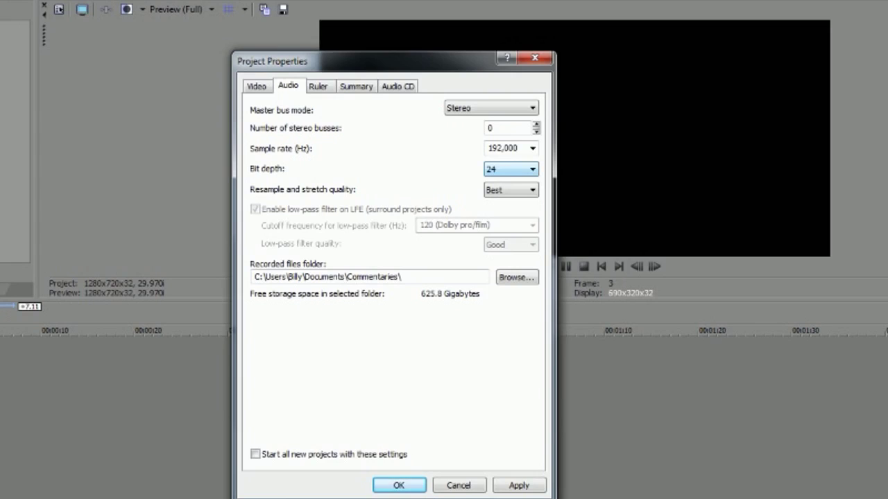
pyautogui.click(517, 169)
pyautogui.click(517, 169)
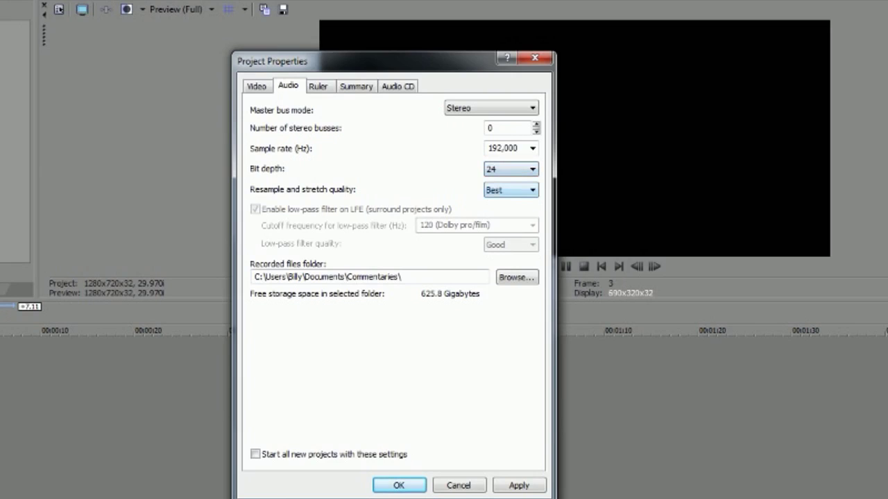
pyautogui.hotkey('alt', 'Down')
pyautogui.press('Return')
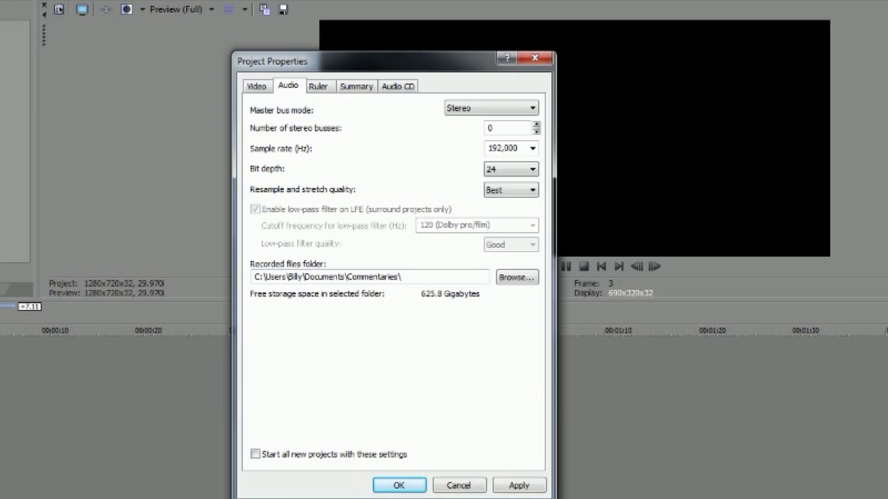
# Look through the ruler, summary and Audio CD project properties, and return to the video properties.
pyautogui.hotkey('ctrl', 'Tab')
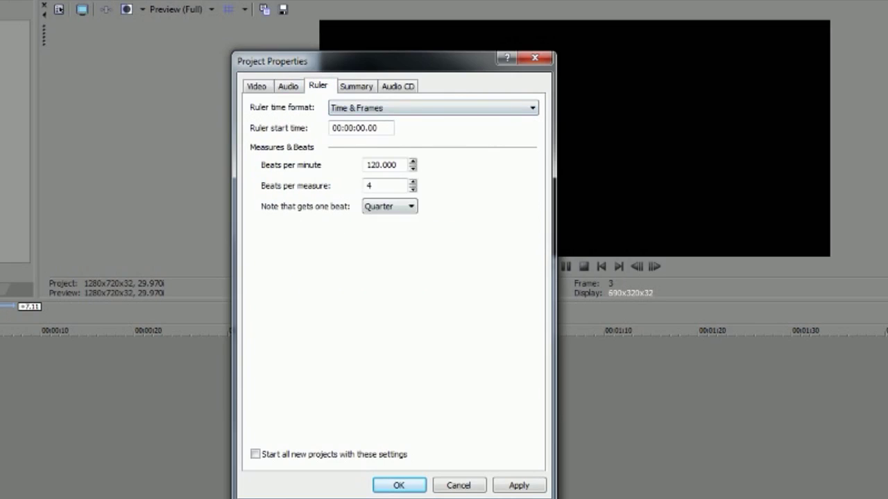
pyautogui.hotkey('shift', 'Tab')
pyautogui.hotkey('shift', 'Tab')
pyautogui.hotkey('shift', 'Tab')
pyautogui.hotkey('shift', 'Tab')
pyautogui.hotkey('ctrl', 'Tab')
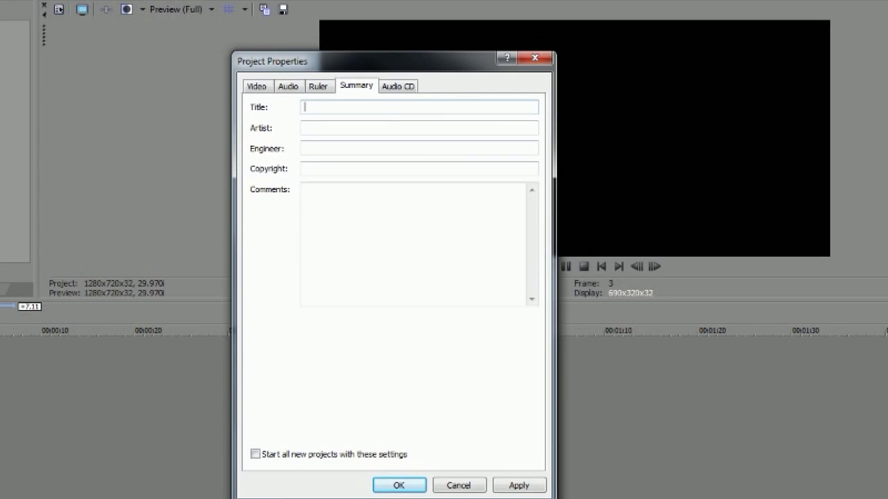
pyautogui.hotkey('ctrl', 'Tab')
pyautogui.press('Tab')
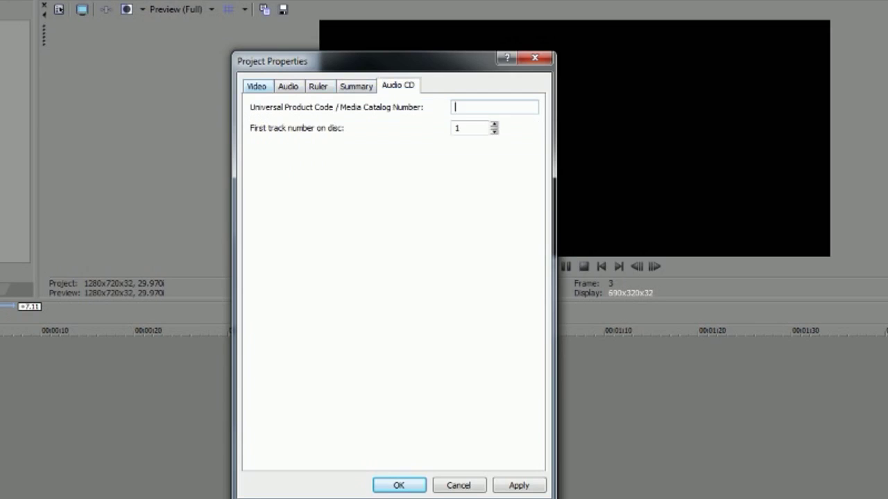
pyautogui.hotkey('ctrl', 'Tab')
pyautogui.hotkey('ctrl', 'Tab')
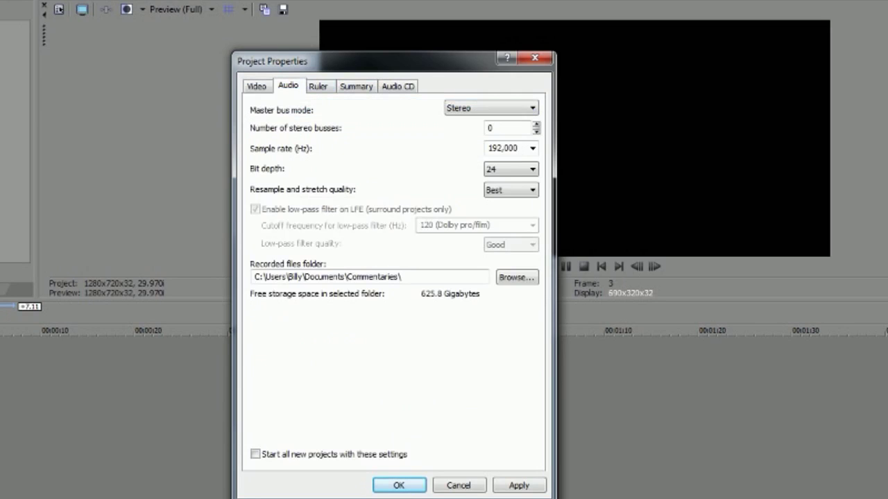
pyautogui.hotkey('ctrl', 'shift', 'Tab')
pyautogui.hotkey('ctrl', 'Tab')
pyautogui.hotkey('ctrl', 'shift', 'Tab')
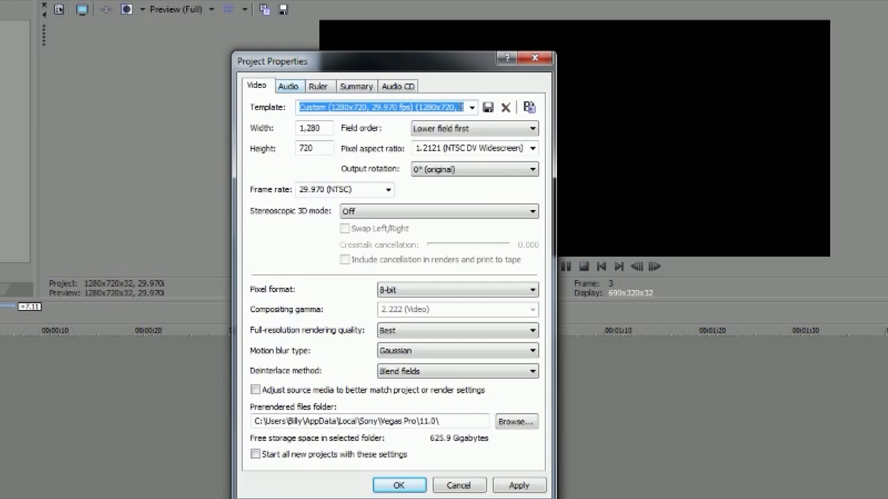
pyautogui.hotkey('ctrl', 'Tab')
pyautogui.hotkey('ctrl', 'Tab')
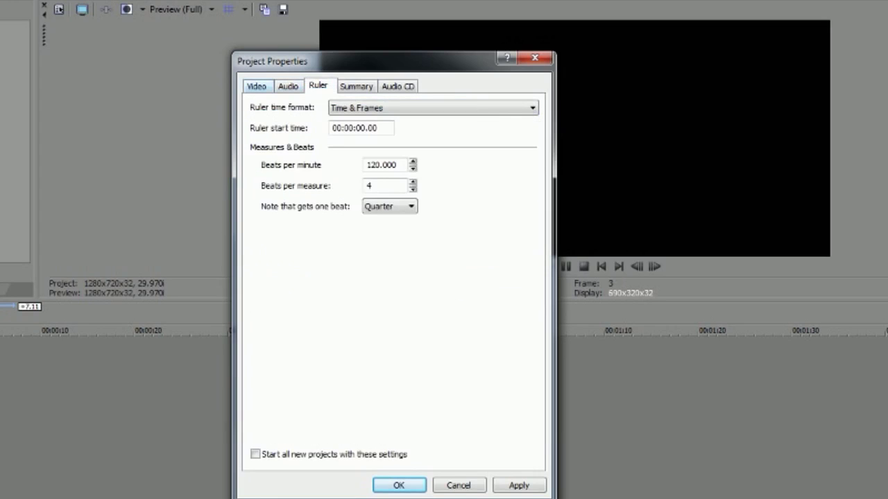
pyautogui.click(256, 86)
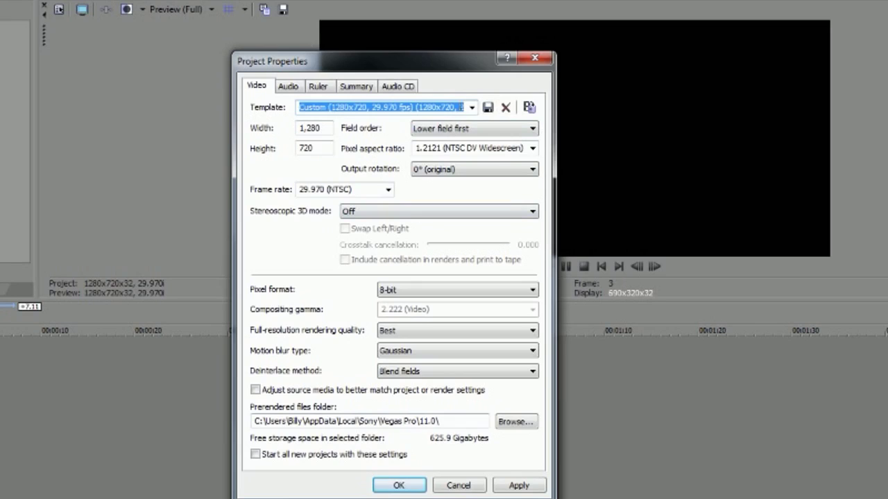
# Apply the project properties with the option to start all new projects with these settings off, and close the dialog.
pyautogui.click(256, 454)
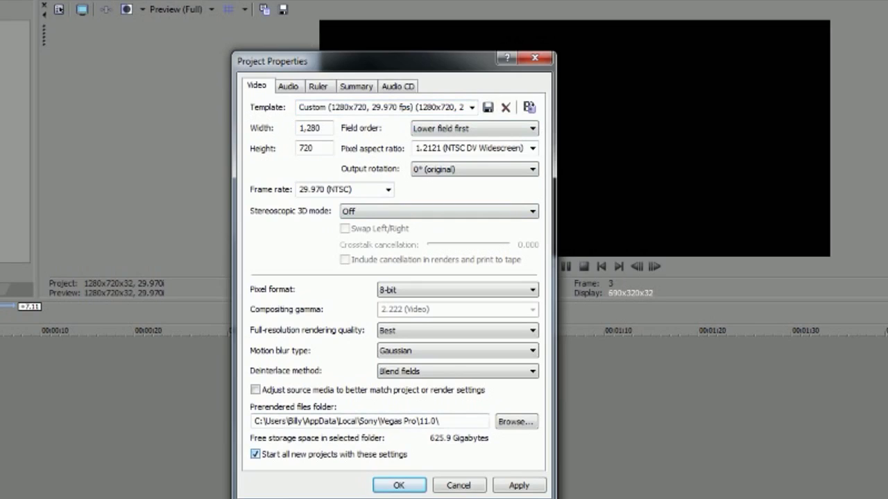
pyautogui.click(256, 455)
pyautogui.click(518, 485)
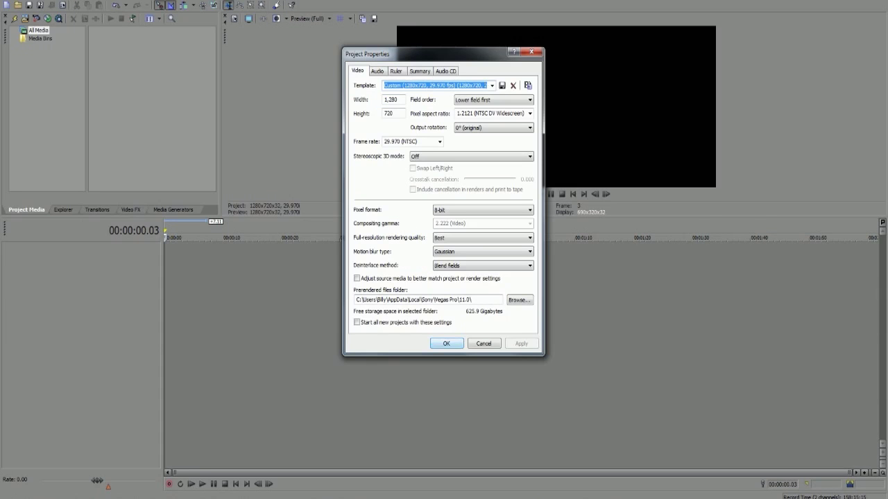
pyautogui.press('Return')
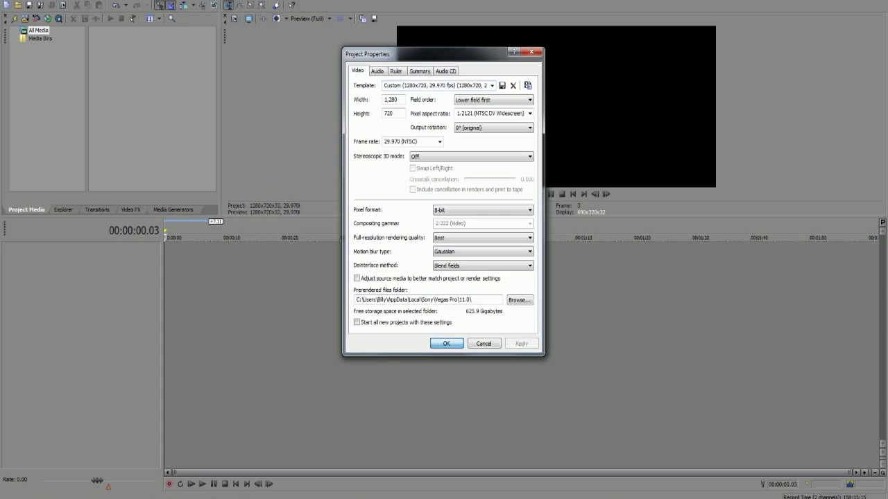
pyautogui.hotkey('alt', 'Tab')
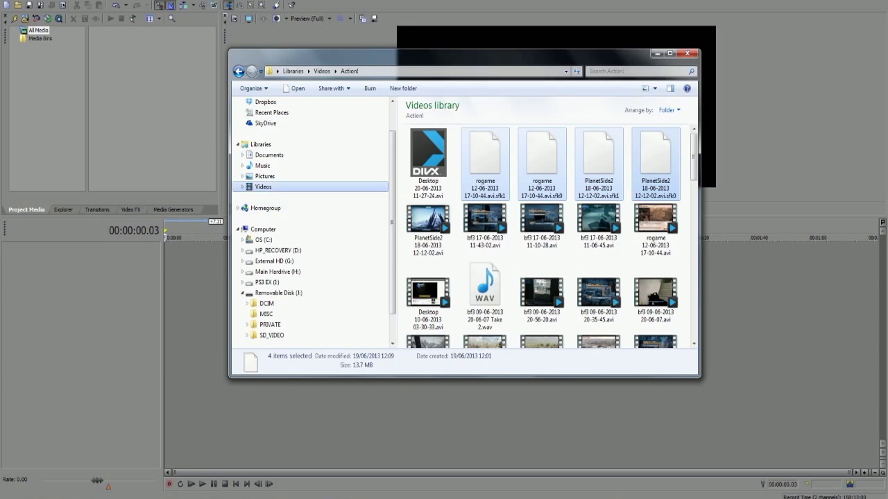
pyautogui.click(263, 187)
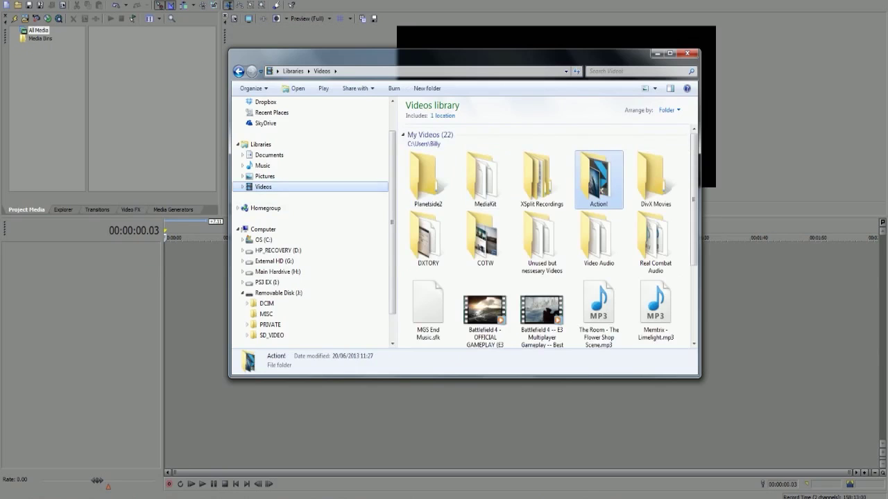
pyautogui.doubleClick(598, 180)
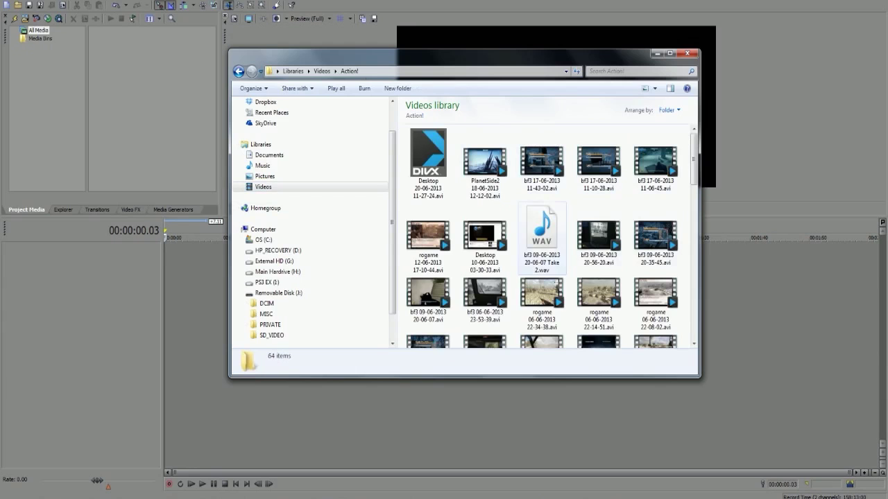
pyautogui.scroll(-3, 548, 236)
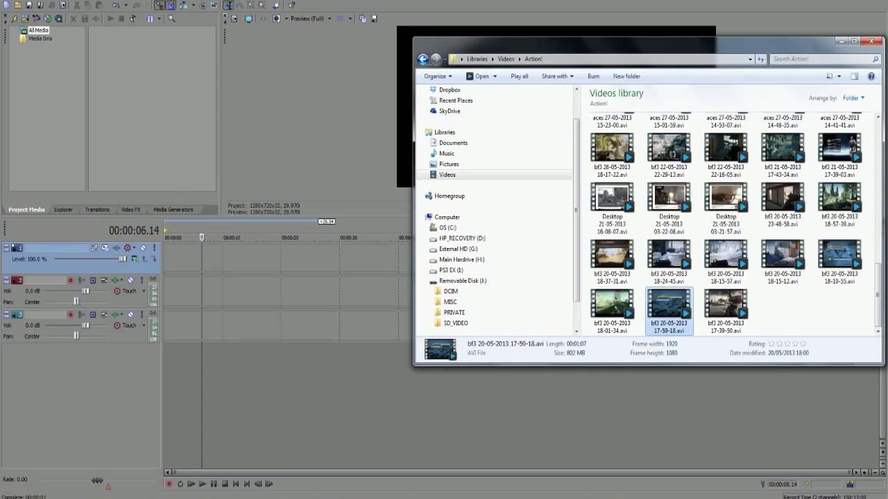
pyautogui.moveTo(669, 310); pyautogui.dragTo(169, 260)
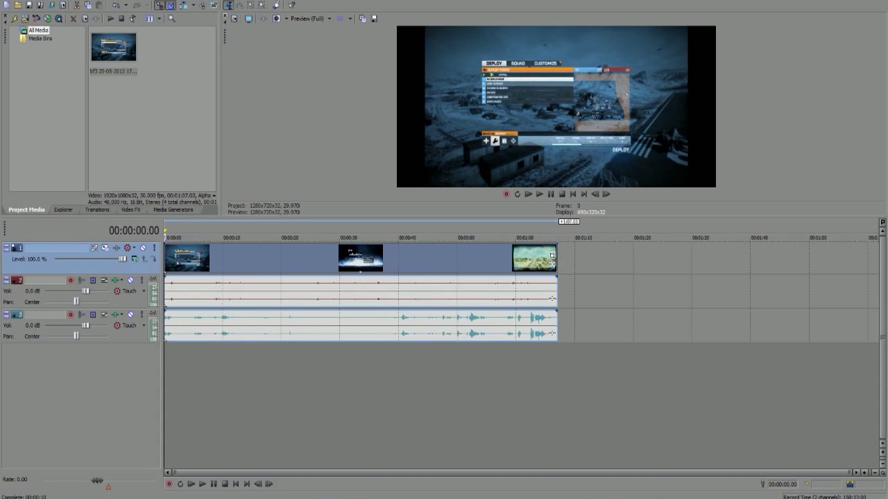
# Examine the clip's end and start on the timeline, plus its video track and two audio tracks.
pyautogui.press('End')
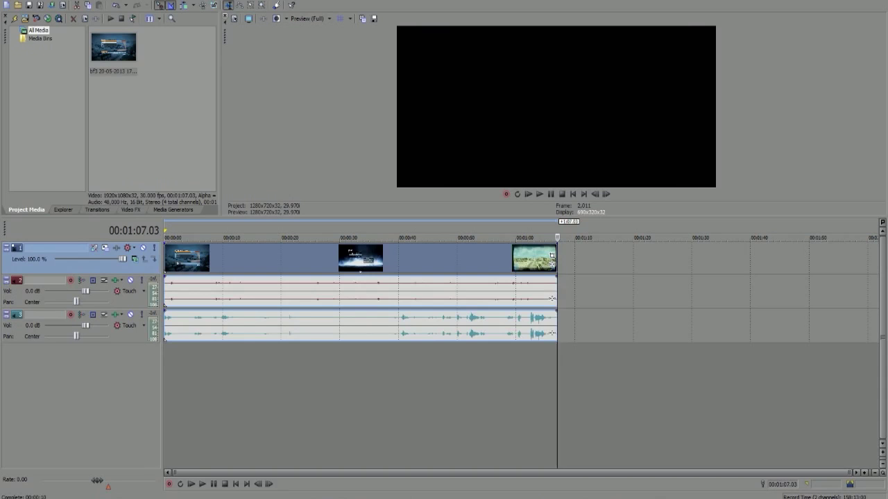
pyautogui.press('Home')
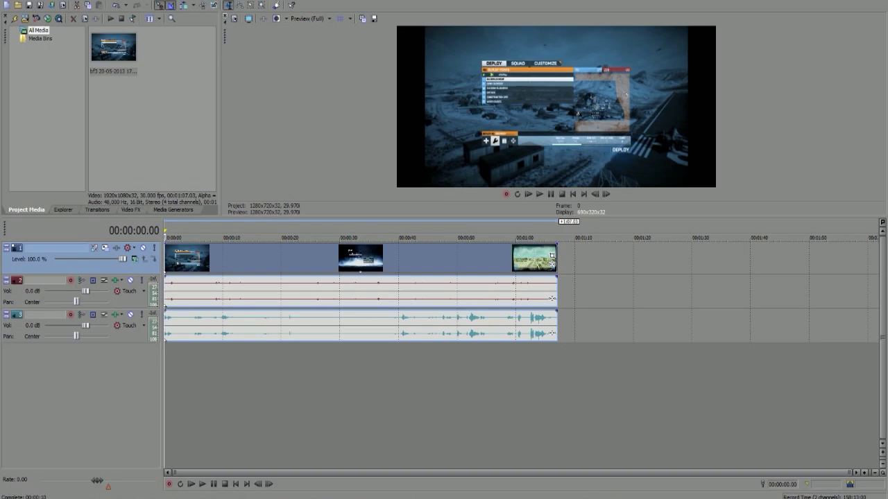
pyautogui.click(128, 301)
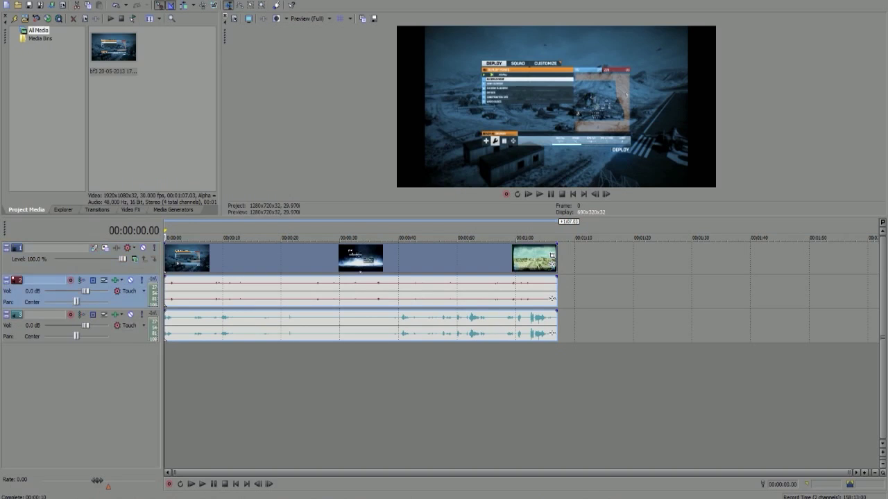
pyautogui.click(131, 267)
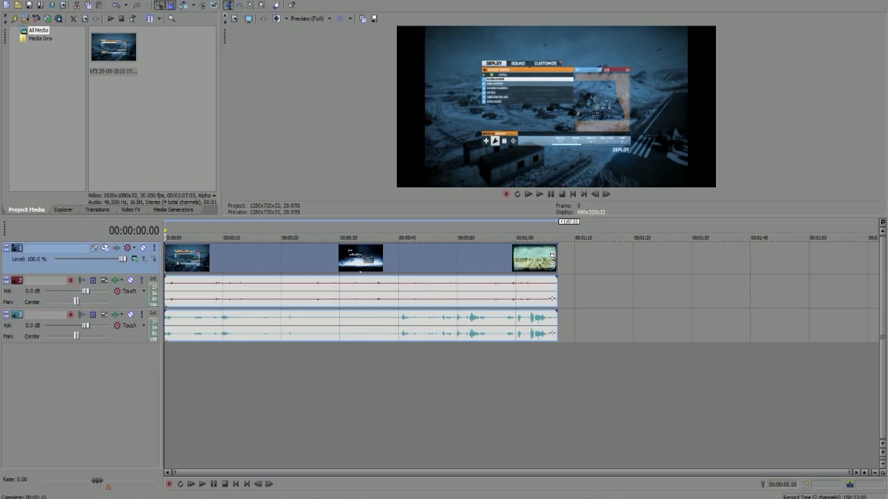
pyautogui.click(128, 302)
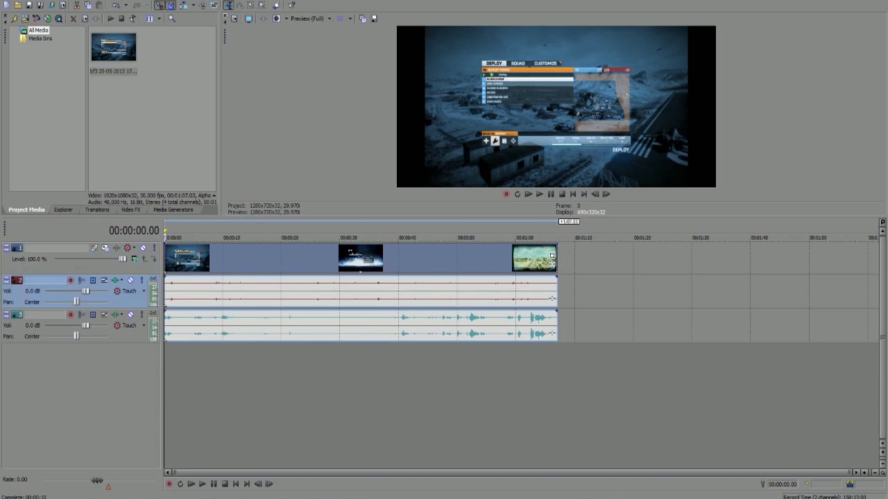
pyautogui.click(129, 337)
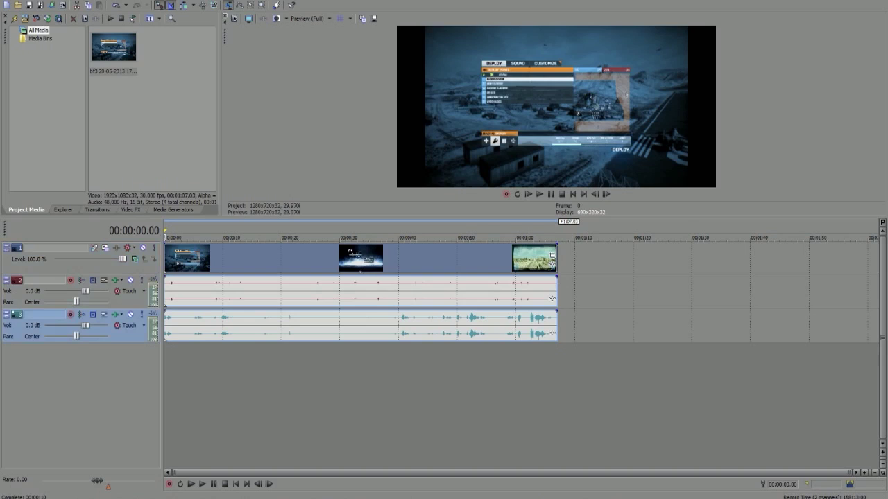
pyautogui.click(129, 267)
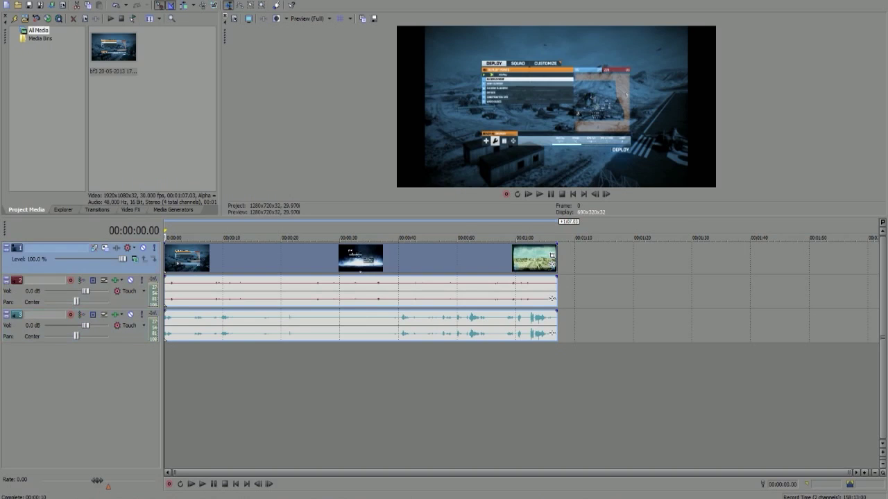
# Turn off Maintain aspect ratio and choose Disable resample in the video event's properties.
pyautogui.rightClick(229, 260)
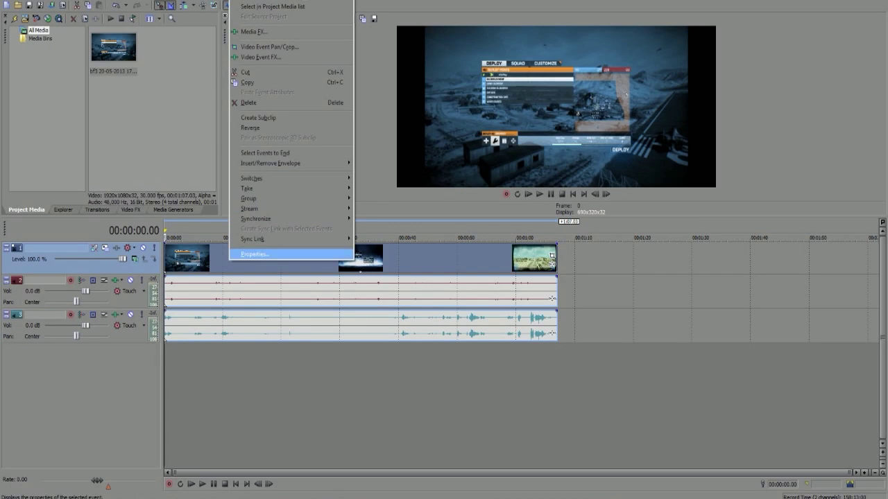
pyautogui.click(254, 255)
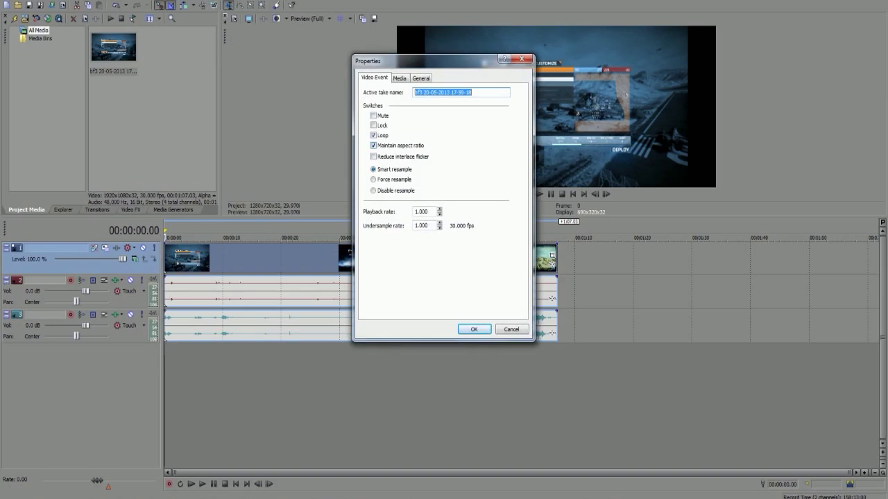
pyautogui.click(374, 145)
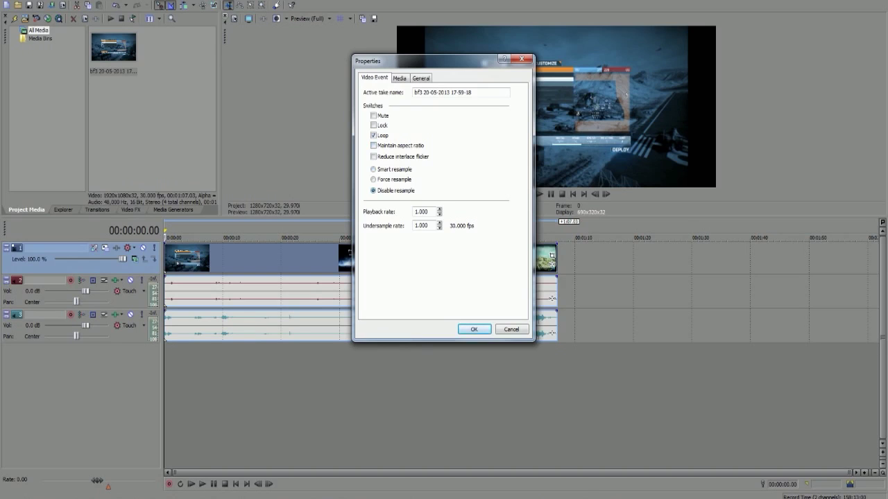
pyautogui.press('Return')
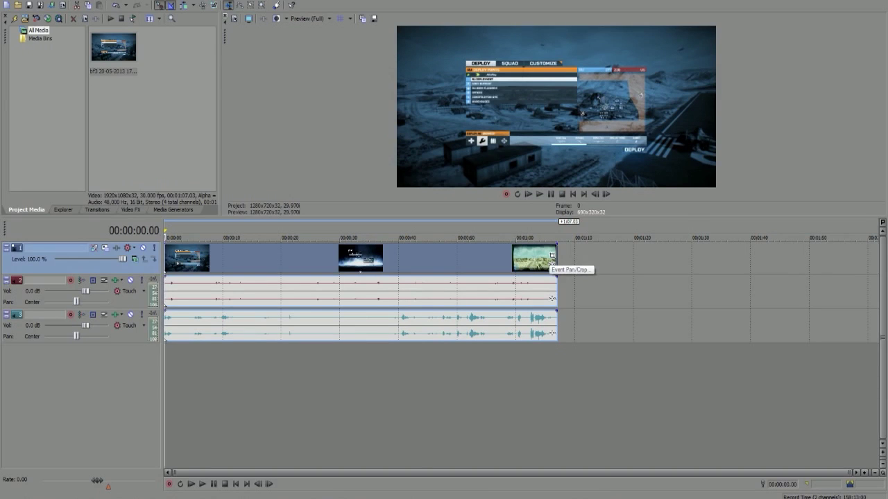
# Apply the HD PVR preset in the video event's Pan/Crop settings.
pyautogui.click(551, 256)
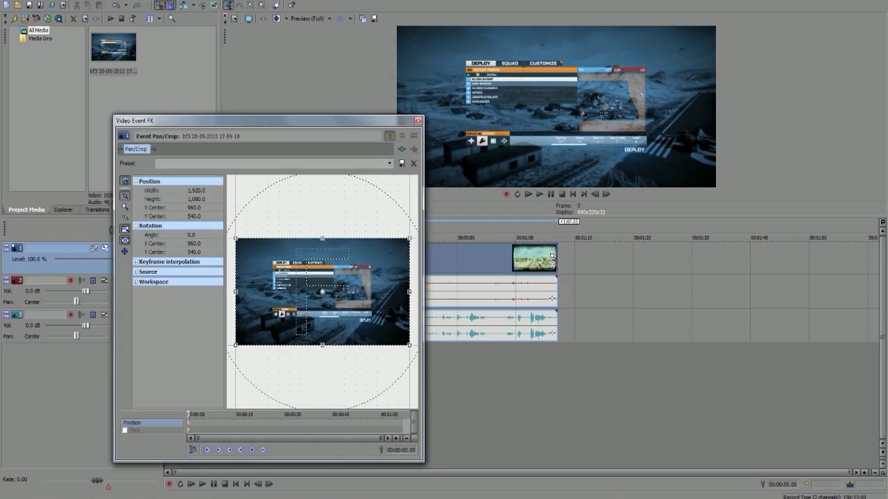
pyautogui.click(389, 164)
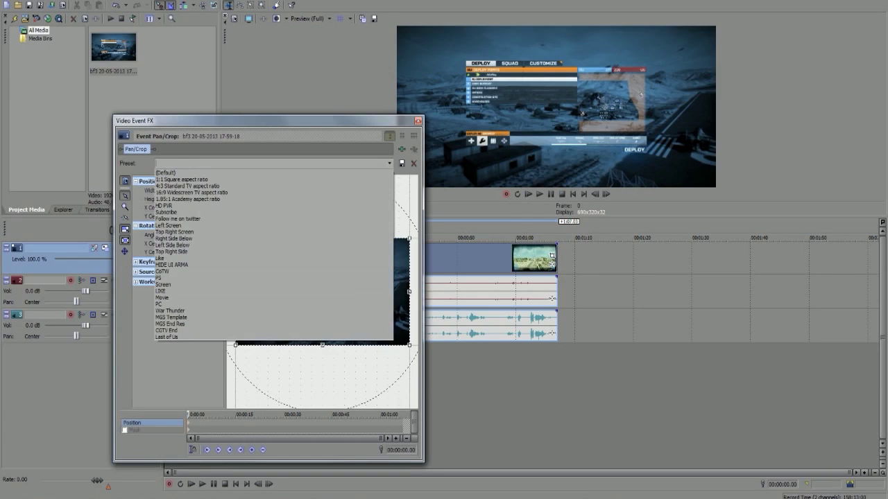
pyautogui.press('Down')
pyautogui.press('Down')
pyautogui.press('Down')
pyautogui.press('Down')
pyautogui.press('Down')
pyautogui.press('Down')
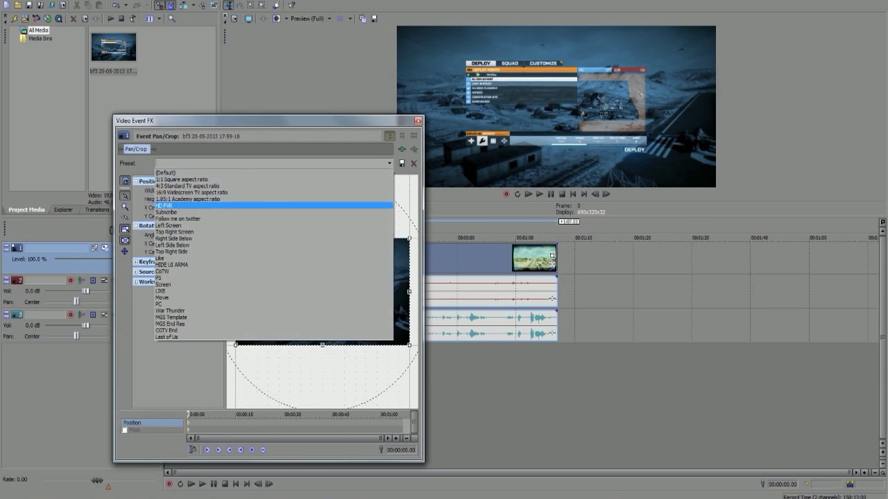
pyautogui.press('Return')
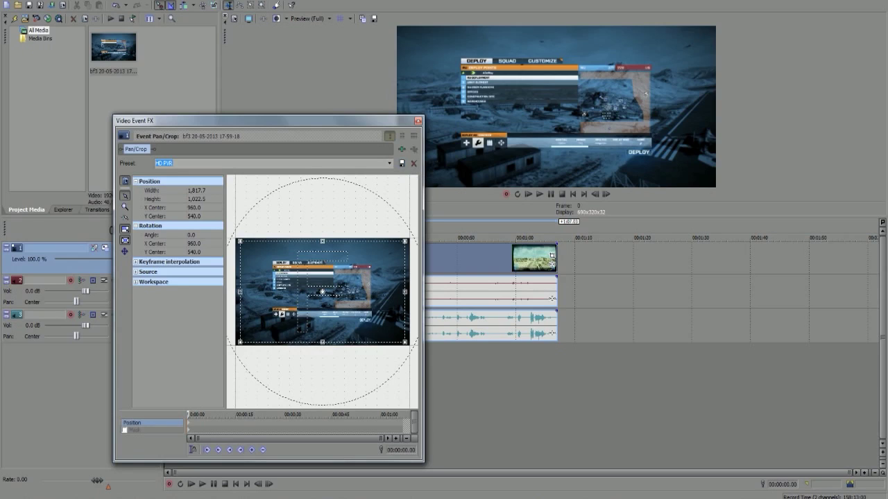
# Resize the video event's crop frame to about 1,869 by 1,051 and close the Pan/Crop settings.
pyautogui.moveTo(405, 242); pyautogui.dragTo(379, 257)
pyautogui.moveTo(379, 326); pyautogui.dragTo(408, 343)
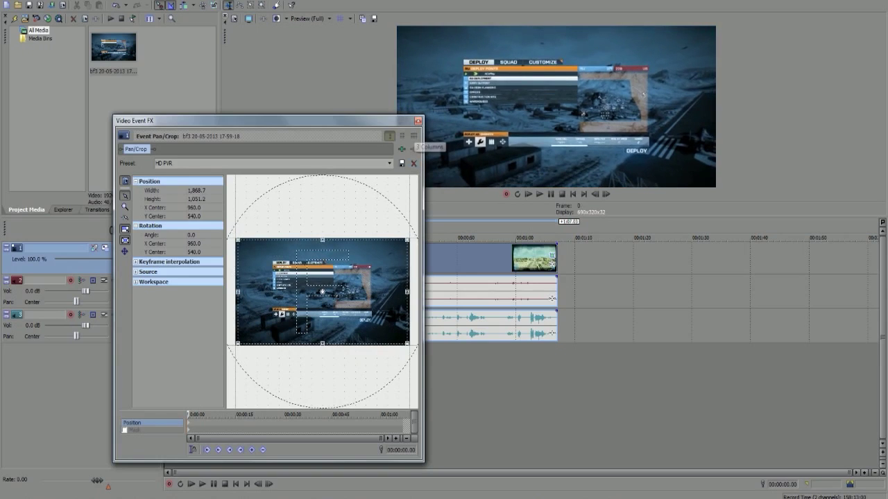
pyautogui.click(417, 121)
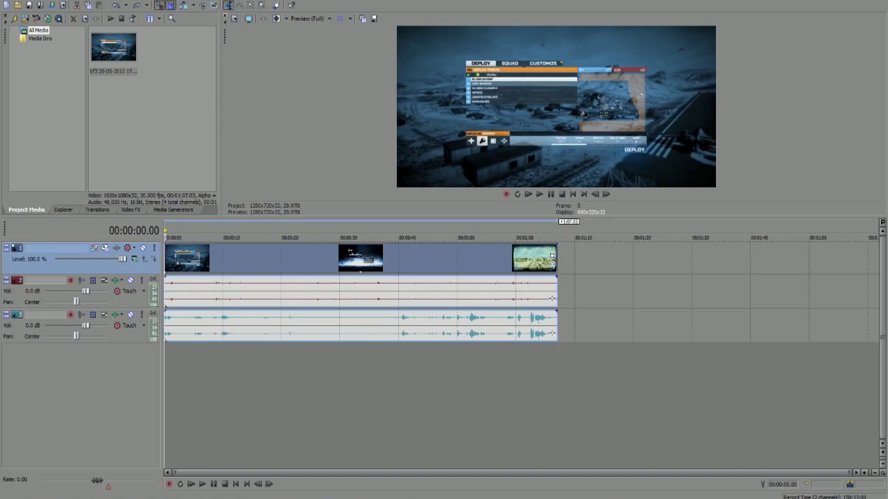
# Check the aspect ratio and resample switches in the video event's properties.
pyautogui.rightClick(303, 261)
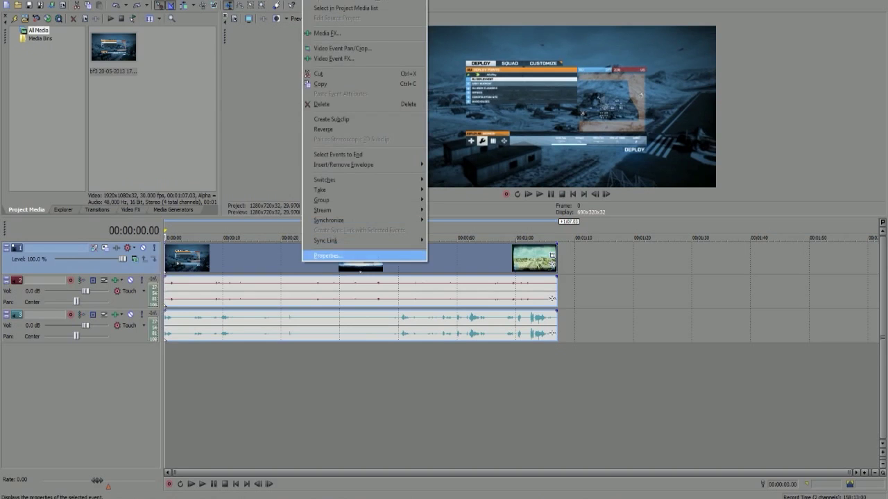
pyautogui.click(326, 255)
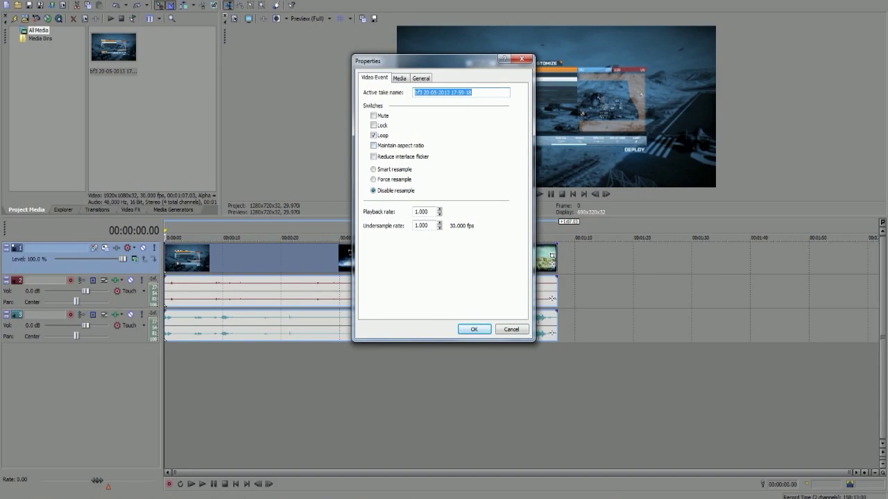
pyautogui.click(474, 329)
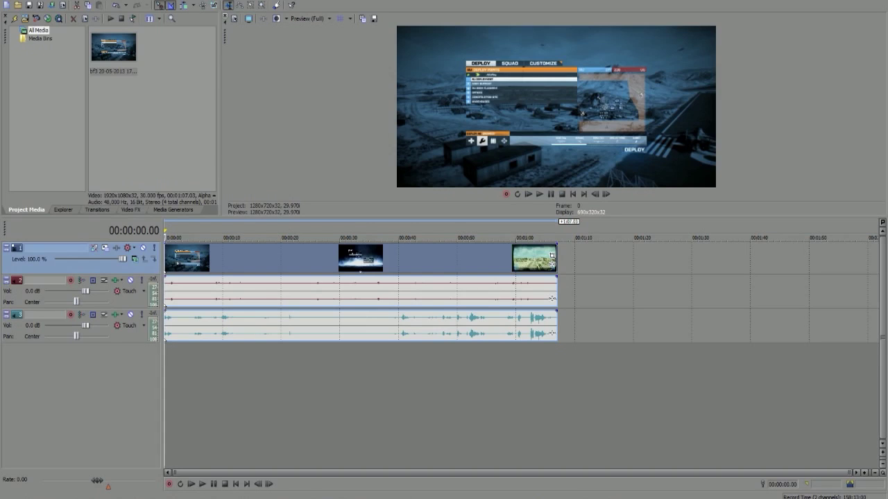
# Play the first seconds of the clip and return the cursor to the start of the timeline.
pyautogui.scroll(8, 522, 292)
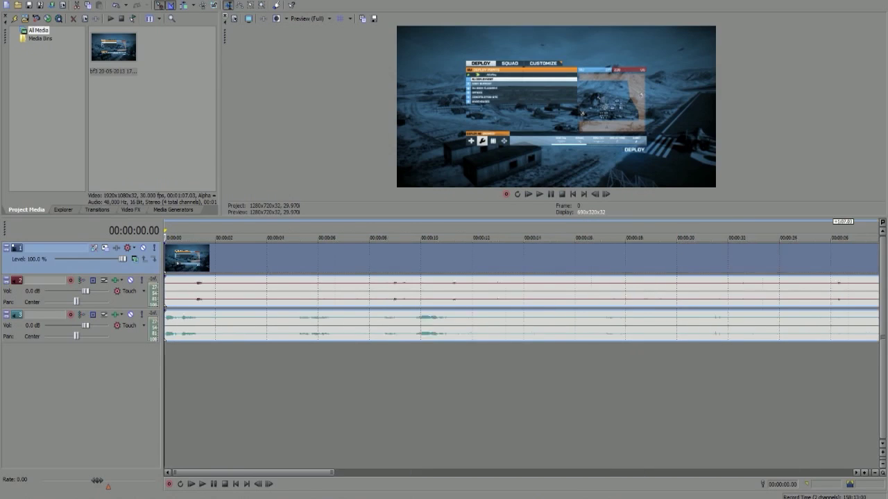
pyautogui.click(539, 194)
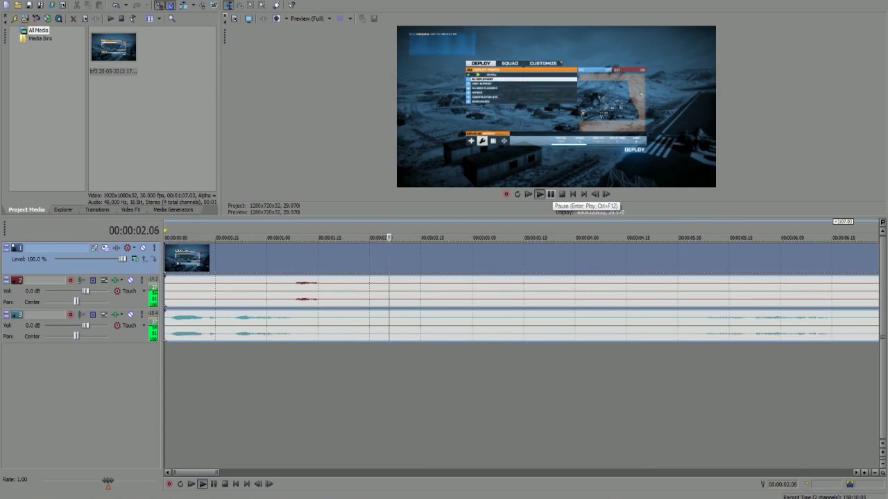
pyautogui.click(550, 194)
pyautogui.scroll(-10, 520, 291)
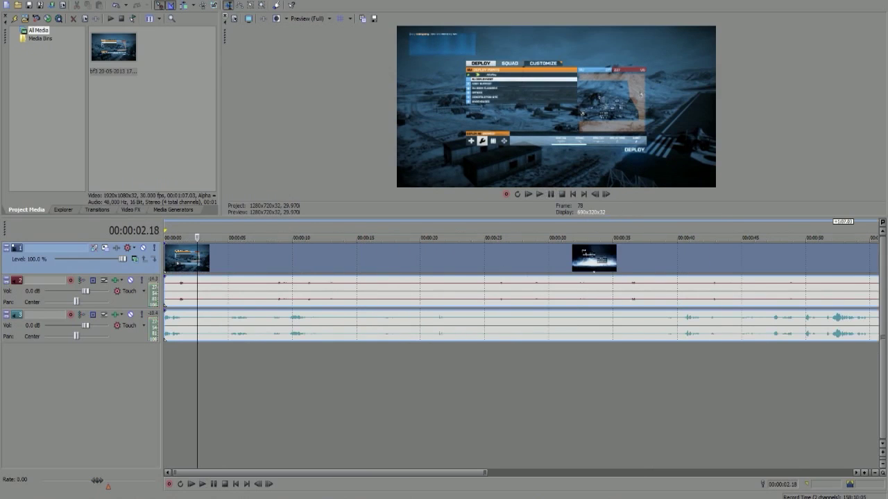
pyautogui.click(165, 258)
pyautogui.scroll(-3, 520, 291)
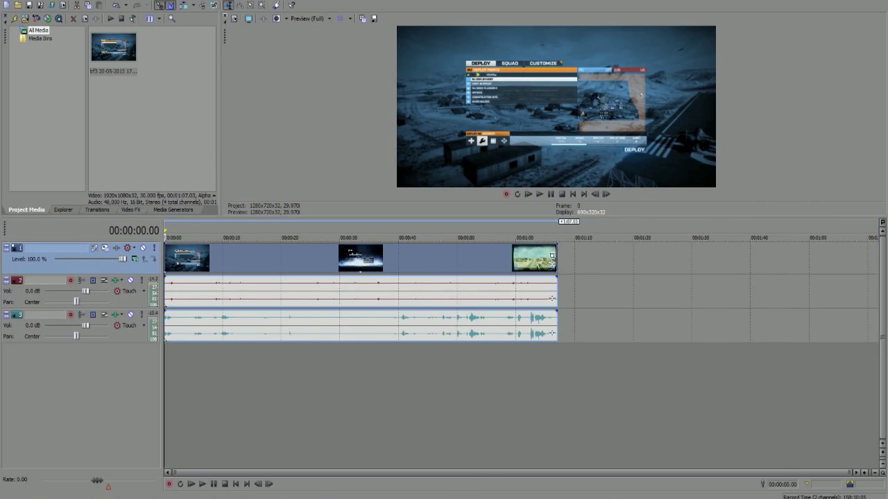
# Try to delete the audio event on track 2 and undo the deletion.
pyautogui.click(252, 326)
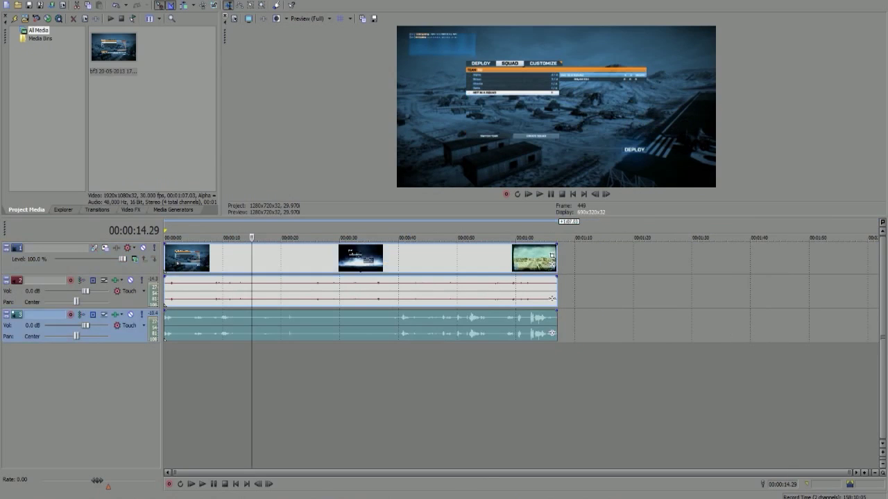
pyautogui.click(219, 292)
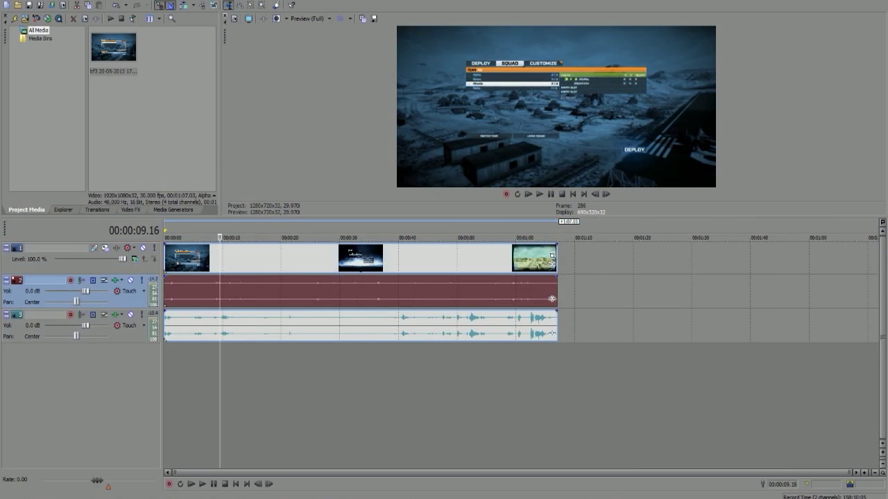
pyautogui.press('Delete')
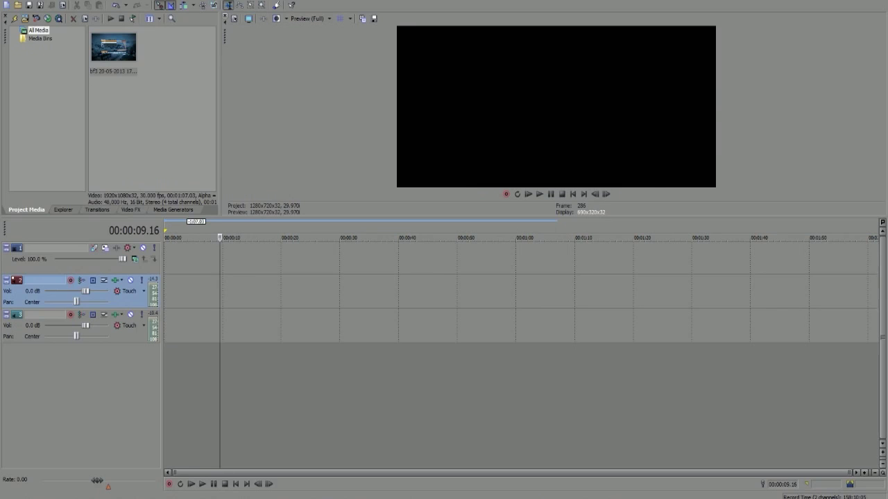
pyautogui.hotkey('ctrl', 'z')
# Detach the audio event on track 3 from the clip's group, delete only that event, and return the cursor to the start.
pyautogui.click(223, 327)
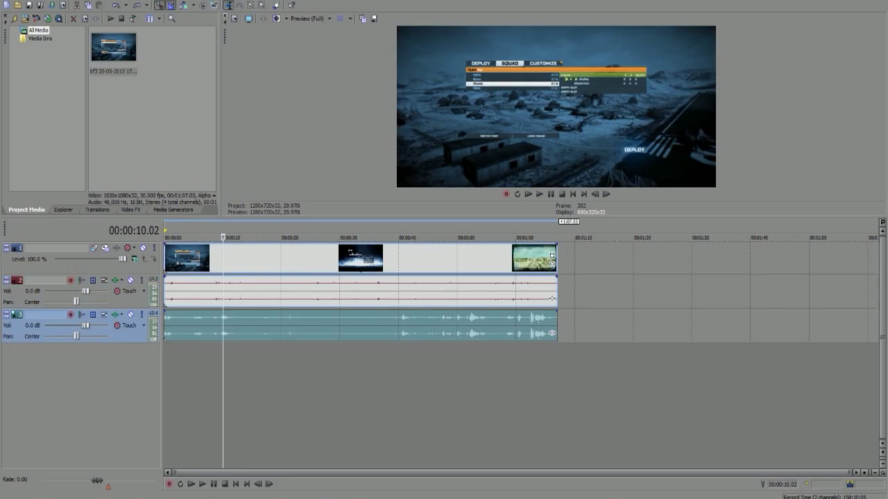
pyautogui.moveTo(552, 334)
pyautogui.mouseDown()
pyautogui.moveTo(576, 334)
pyautogui.moveTo(552, 333)
pyautogui.mouseUp()
pyautogui.press('Delete')
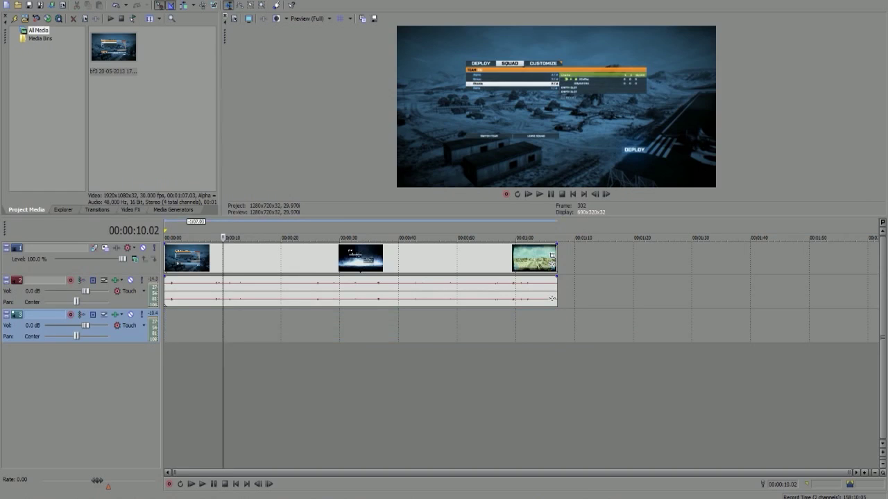
pyautogui.hotkey('ctrl', 'Home')
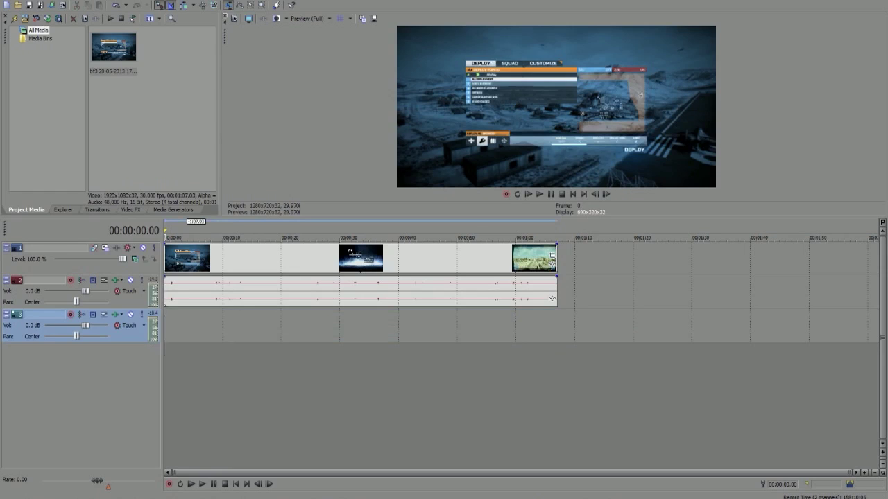
# Select the audio event on track 2 and set that track's volume to -10.0 dB.
pyautogui.click(552, 299)
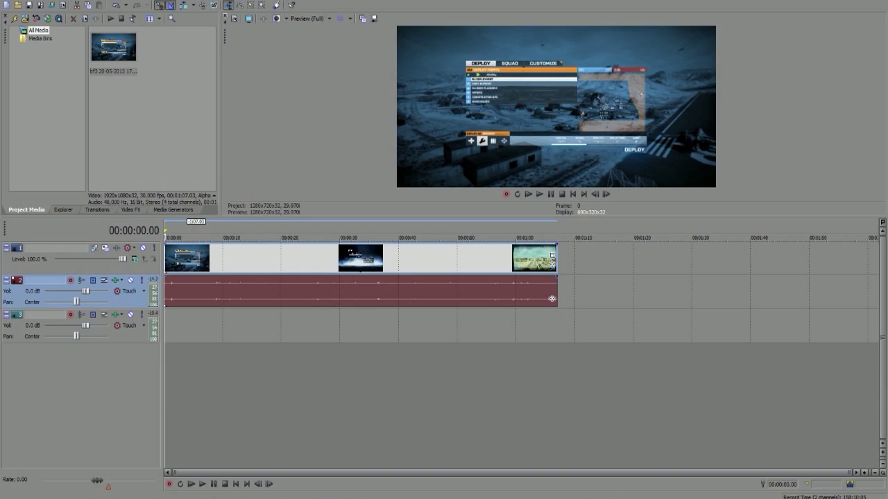
pyautogui.scroll(6, 552, 299)
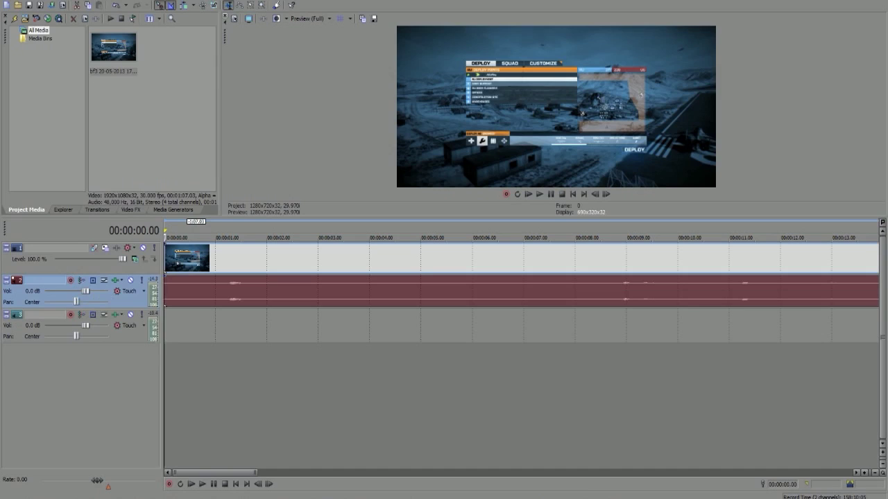
pyautogui.moveTo(86, 291); pyautogui.dragTo(65, 291)
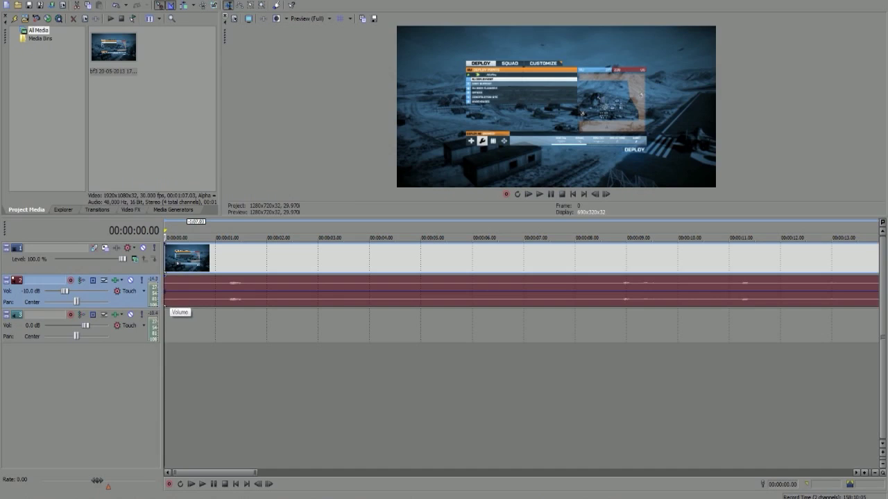
# Add a volume envelope point at 00:00:00.03 on track 2 and lower the envelope from there to below its middle, checking it by playback.
pyautogui.doubleClick(169, 292)
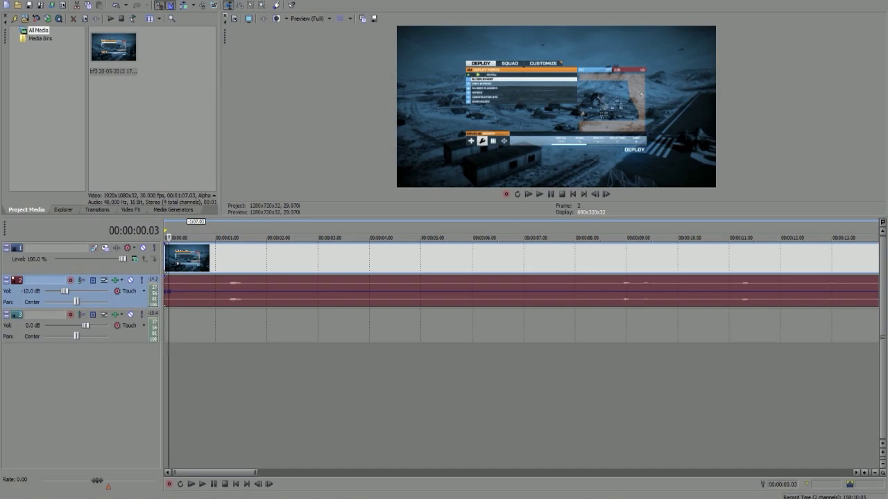
pyautogui.moveTo(167, 293); pyautogui.dragTo(167, 306)
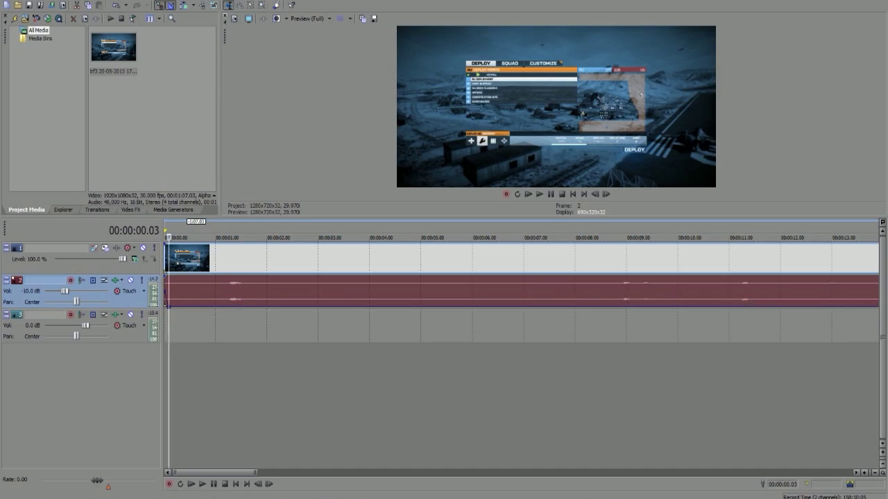
pyautogui.click(540, 195)
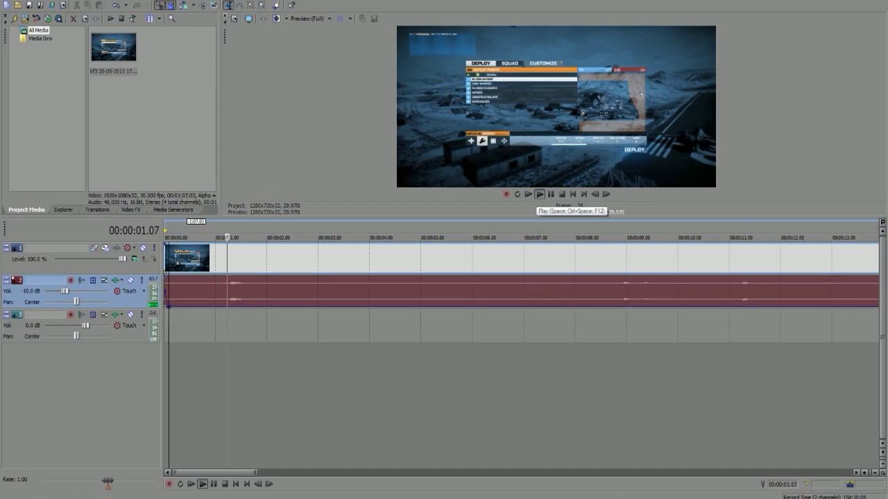
pyautogui.click(551, 194)
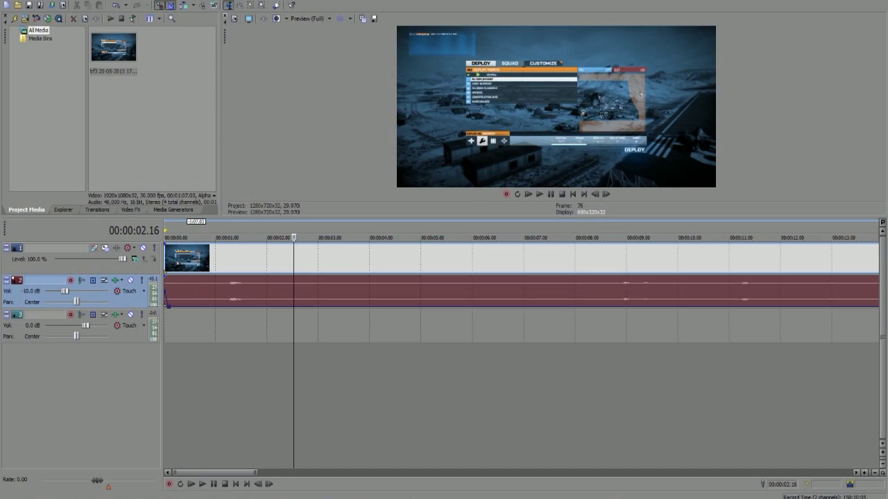
pyautogui.moveTo(166, 305); pyautogui.dragTo(166, 299)
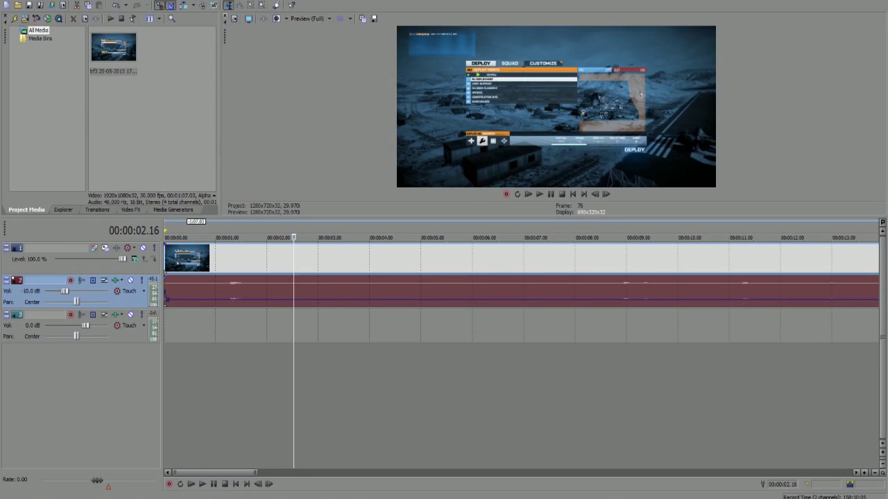
# Delete the empty third track and insert a new audio track below track 2.
pyautogui.click(166, 325)
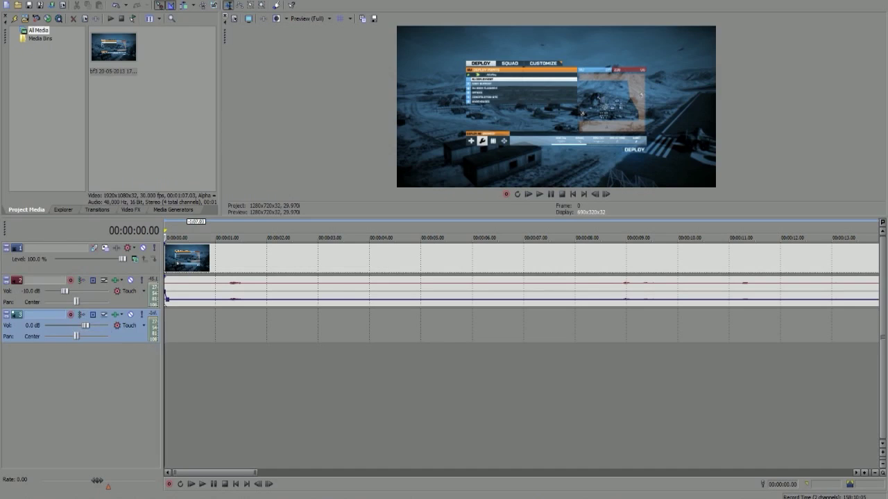
pyautogui.press('Delete')
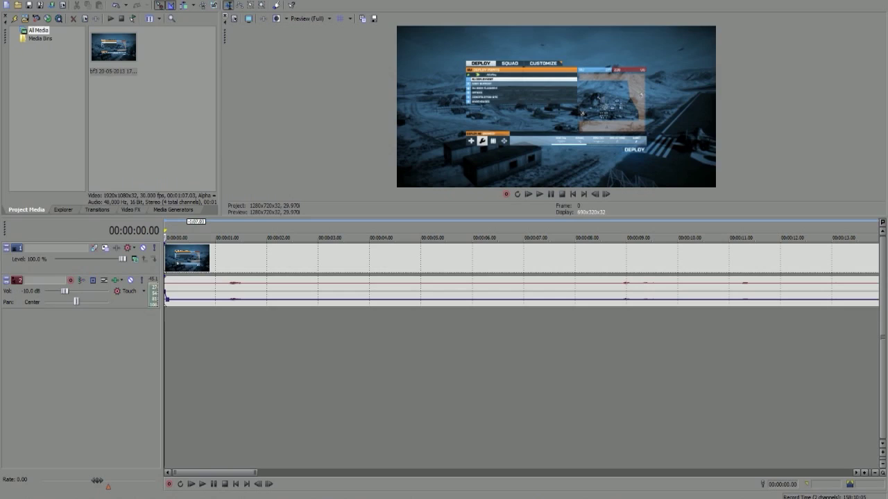
pyautogui.rightClick(99, 326)
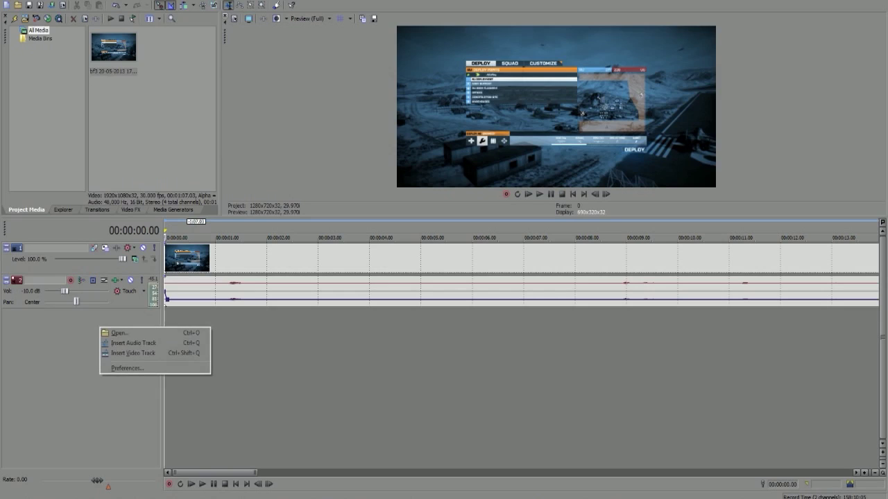
pyautogui.click(126, 303)
pyautogui.rightClick(77, 330)
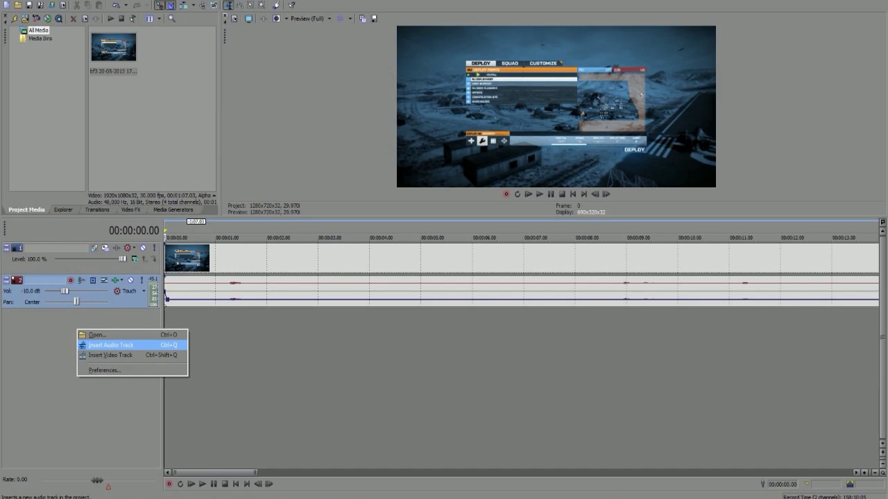
pyautogui.click(111, 344)
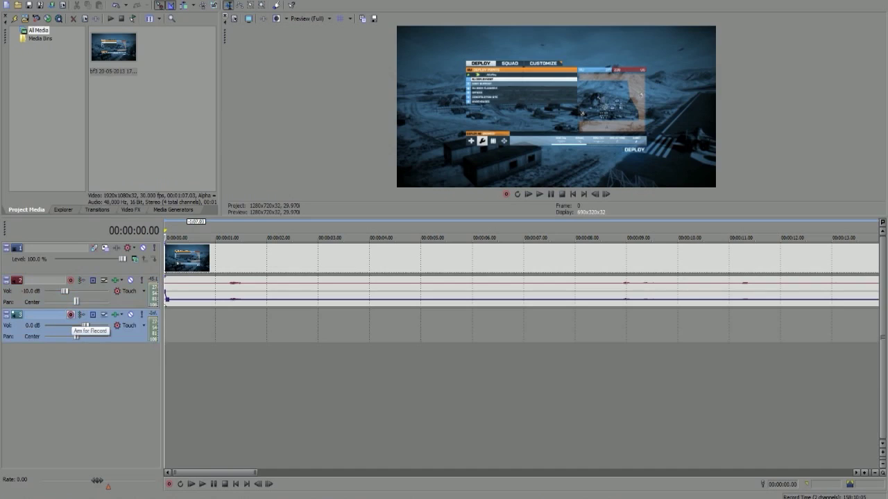
# Arm the new audio track for recording into the Commentaries folder with the new-project folder prompt disabled, and set its volume to 12.0 dB.
pyautogui.click(70, 315)
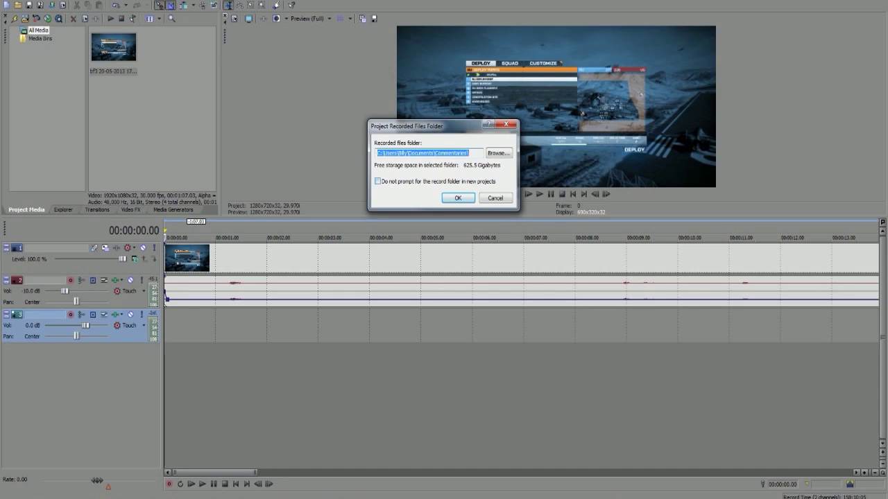
pyautogui.click(378, 182)
pyautogui.click(458, 198)
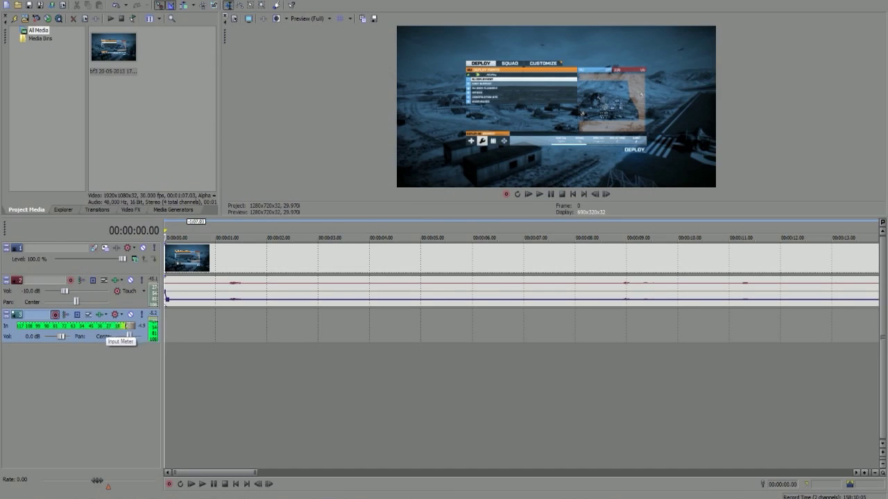
pyautogui.moveTo(61, 337); pyautogui.dragTo(70, 337)
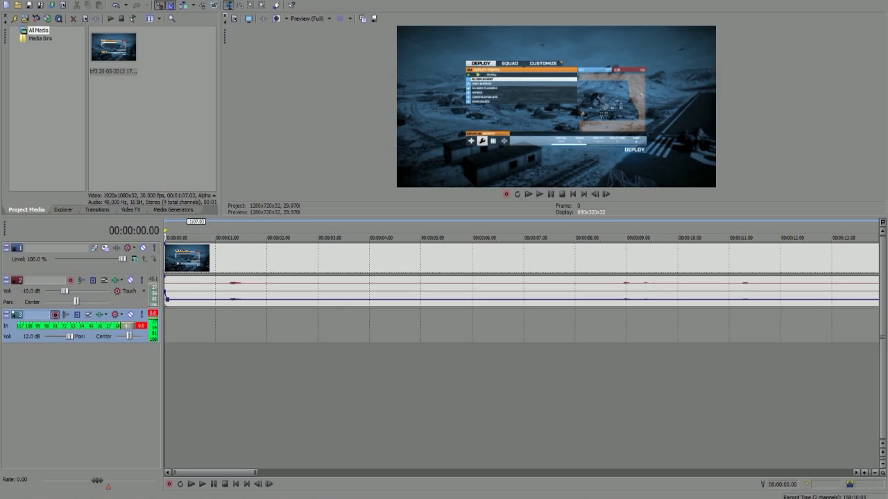
# Try the armed commentary track's volume at 3.0 dB, and set it back to 0.0 dB.
pyautogui.moveTo(69, 337); pyautogui.dragTo(61, 336)
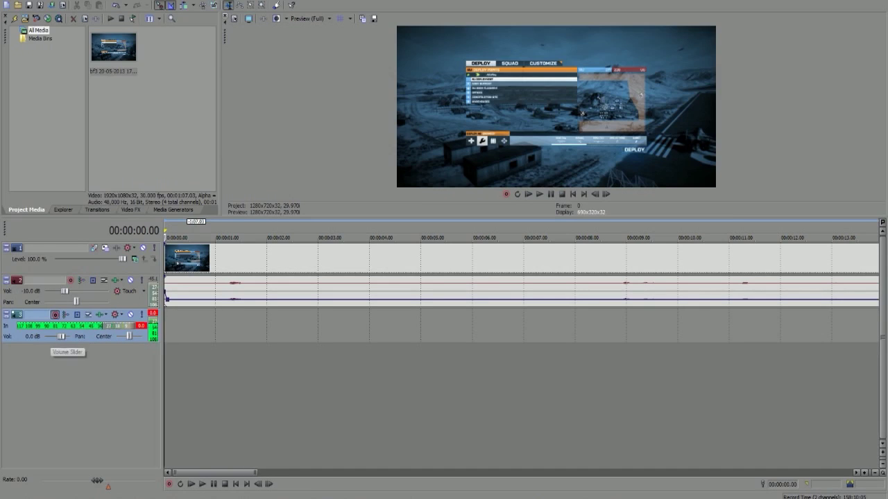
pyautogui.moveTo(61, 336); pyautogui.dragTo(66, 336)
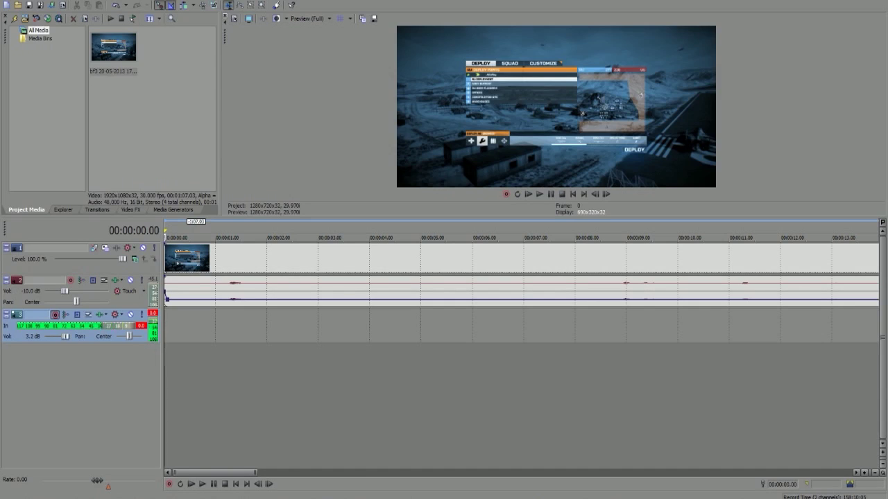
pyautogui.doubleClick(31, 336)
pyautogui.write('3')
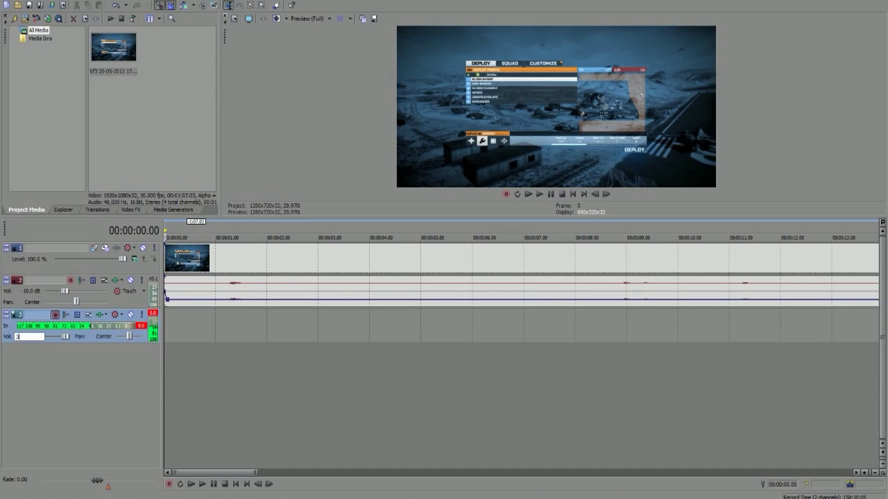
pyautogui.press('Return')
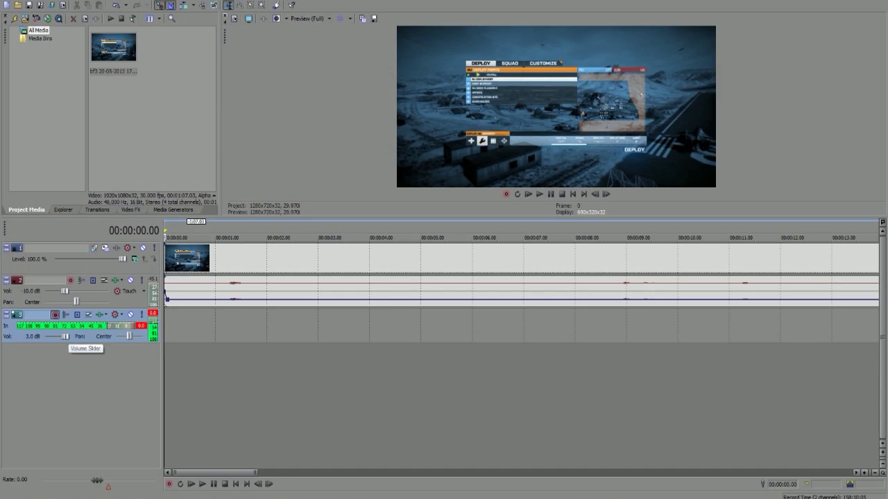
pyautogui.moveTo(66, 337); pyautogui.dragTo(65, 337)
pyautogui.scroll(-3, 64, 336)
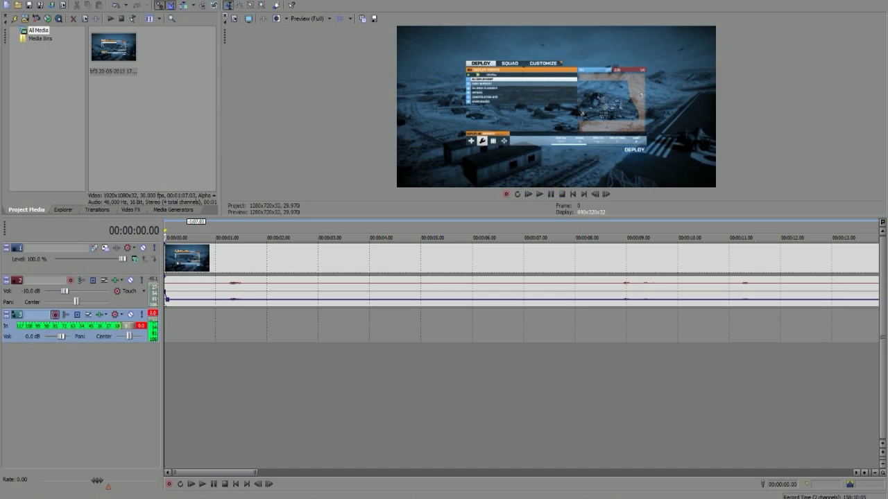
# Try a volume envelope on the commentary track, raising it to 0.7 dB at 00:00:00.02, and remove the envelope.
pyautogui.press('v')
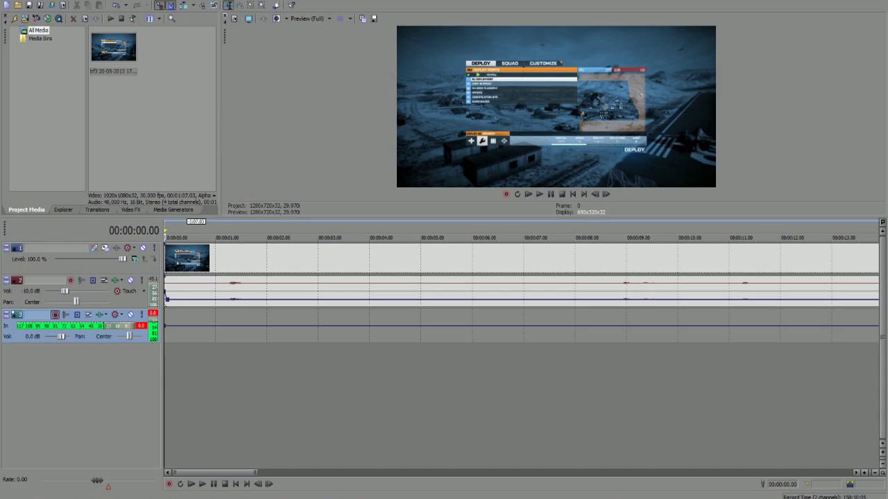
pyautogui.moveTo(167, 325)
pyautogui.mouseDown()
pyautogui.moveTo(167, 308)
pyautogui.moveTo(169, 323)
pyautogui.mouseUp()
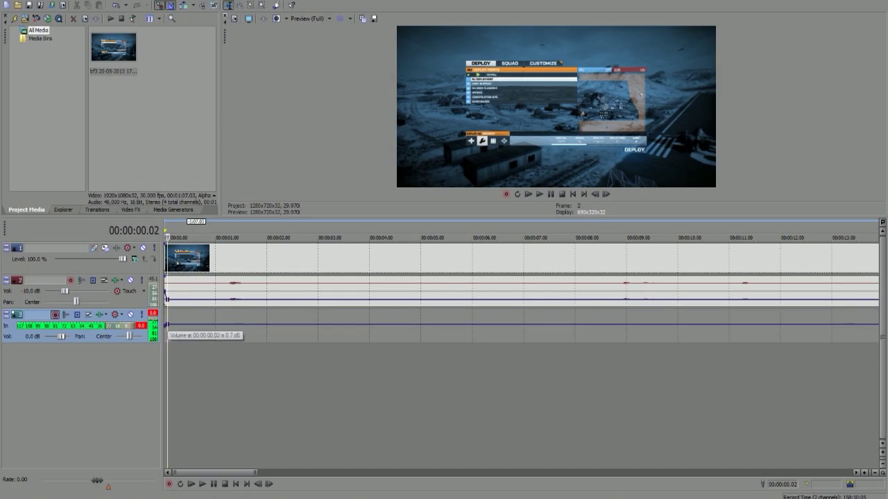
pyautogui.press('v')
# Record a commentary take of about 12 seconds on the armed track, starting from the beginning of the timeline.
pyautogui.press('Home')
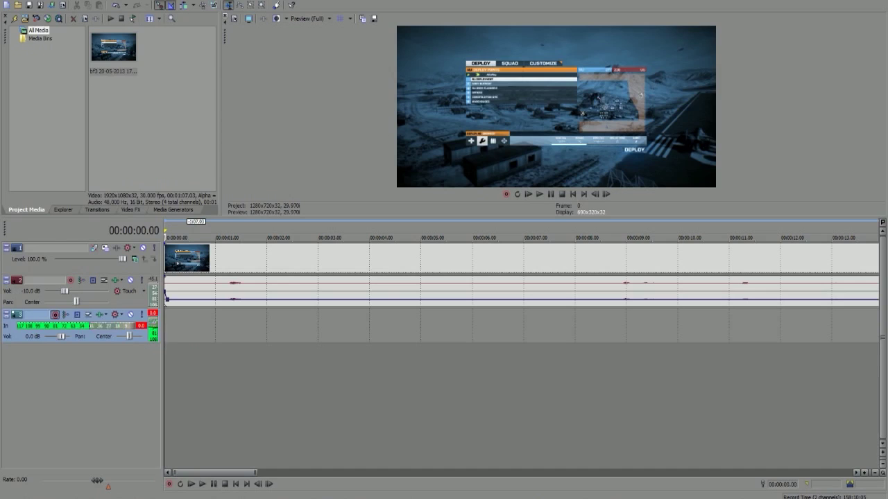
pyautogui.click(169, 484)
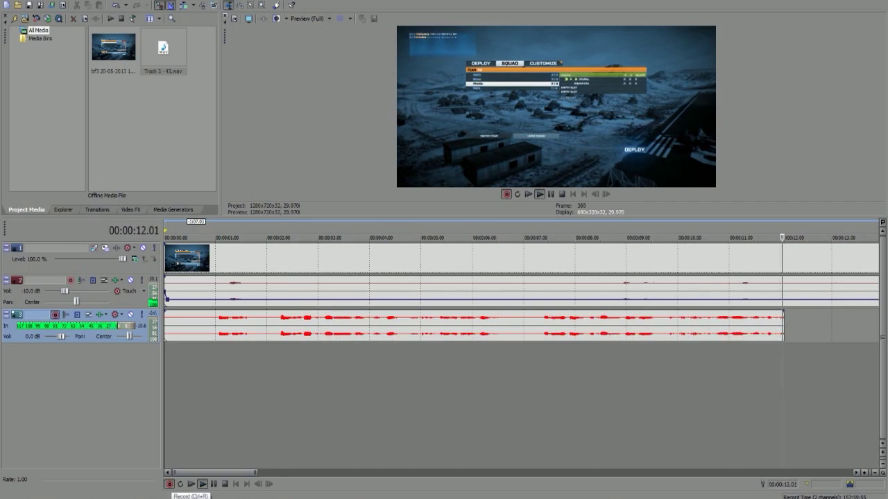
pyautogui.press('space')
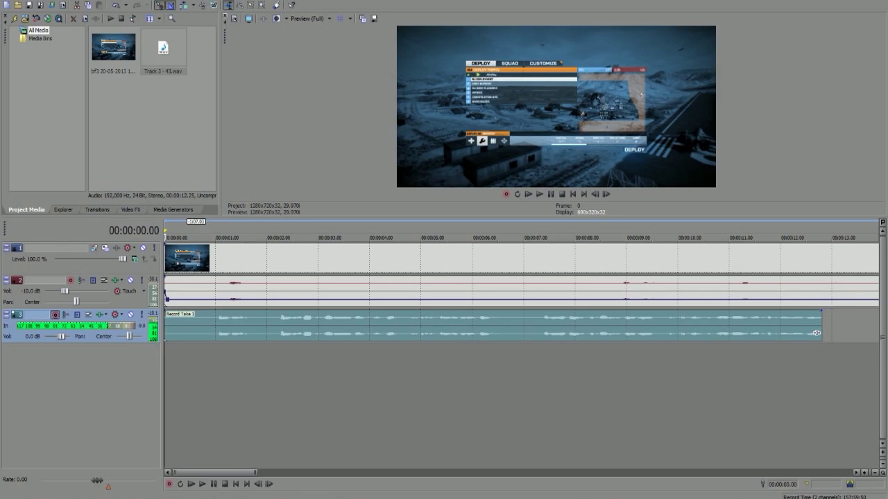
# Open a copy of the recorded commentary take in Audacity, the external audio editor.
pyautogui.rightClick(240, 328)
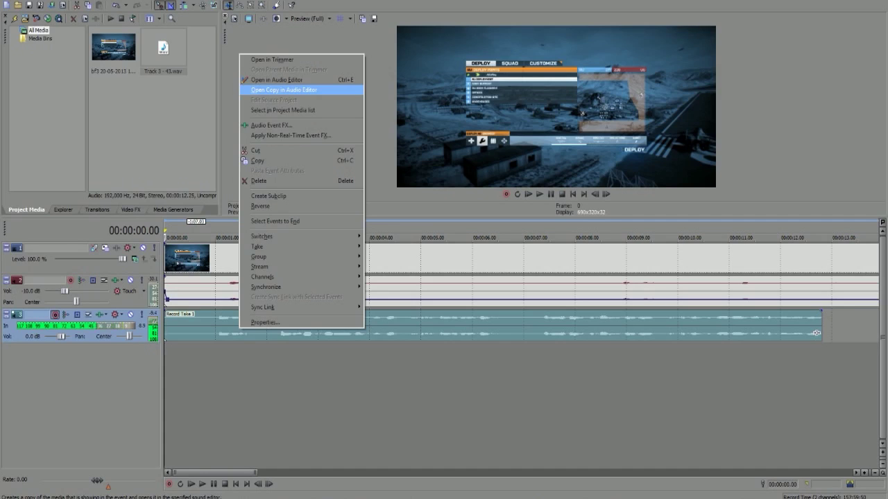
pyautogui.press('Return')
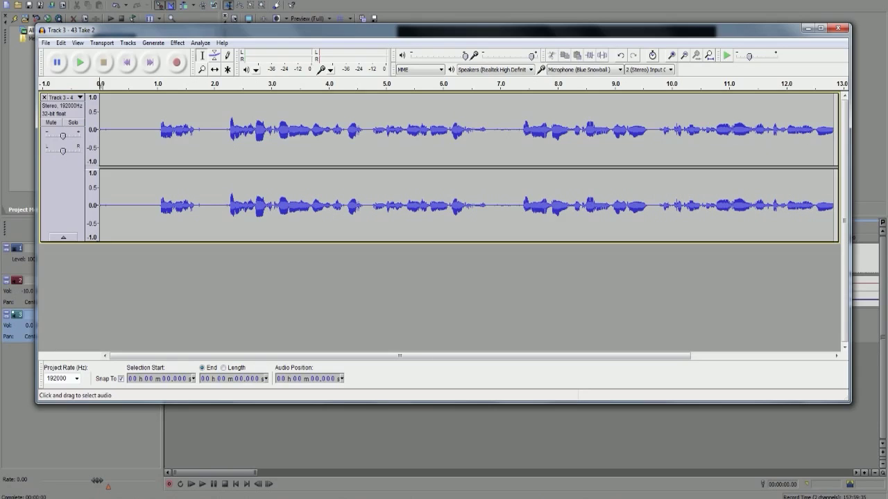
# Capture a Noise Removal profile from the silent section before the first speech, from about 0.174 to 1.016 seconds.
pyautogui.hotkey('ctrl', '1')
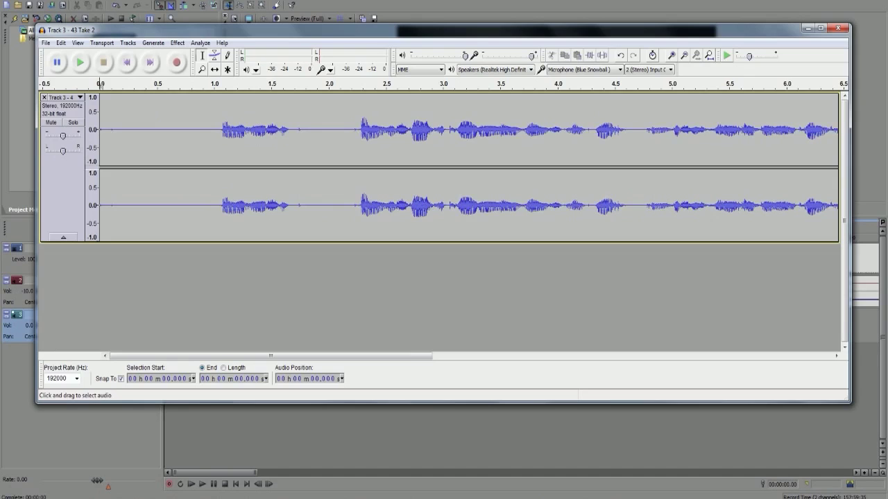
pyautogui.hotkey('ctrl', 'f')
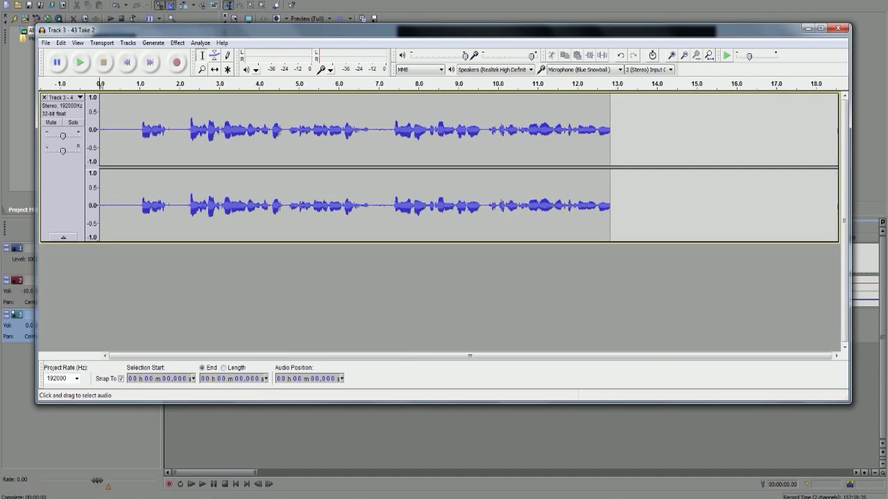
pyautogui.hotkey('ctrl', '1')
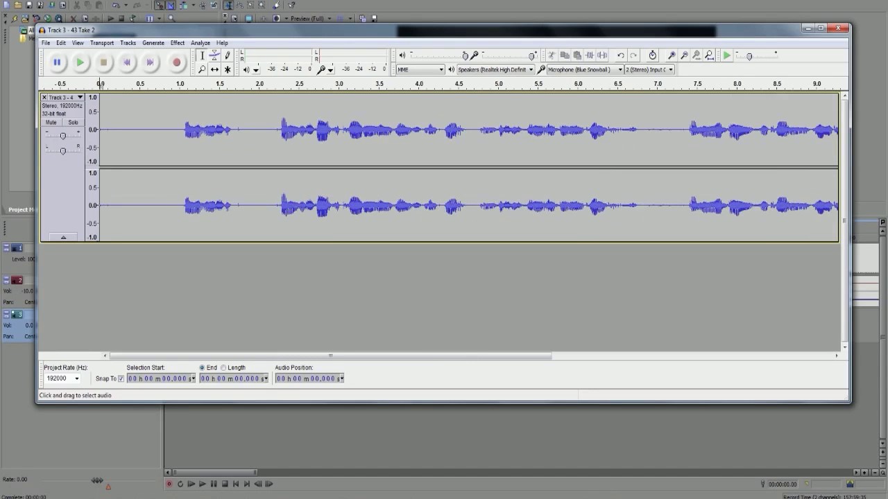
pyautogui.hotkey('ctrl', '3')
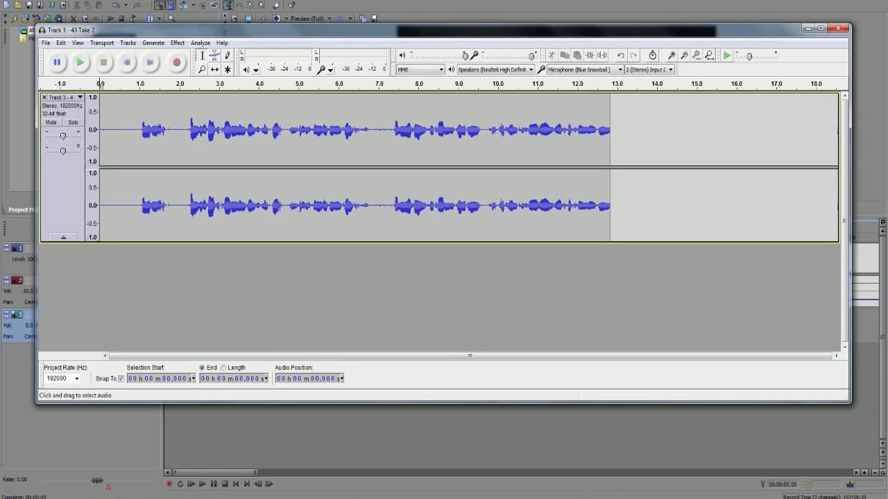
pyautogui.hotkey('ctrl', '1')
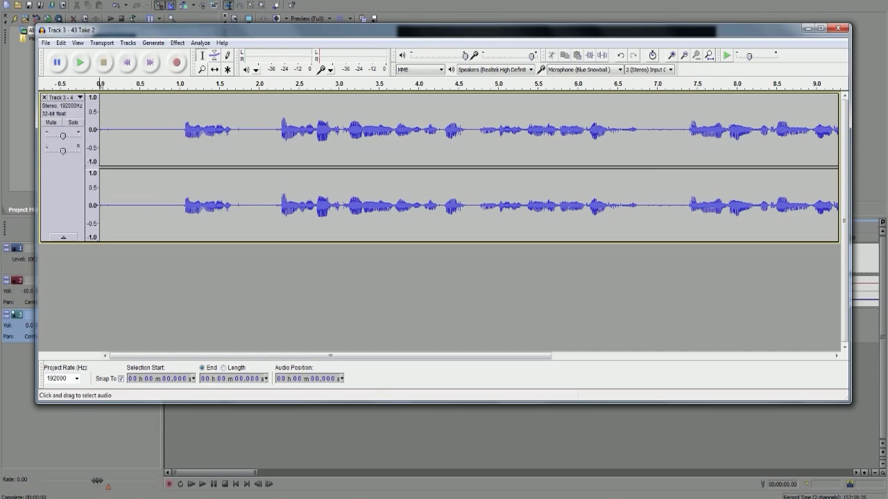
pyautogui.moveTo(113, 131); pyautogui.dragTo(180, 132)
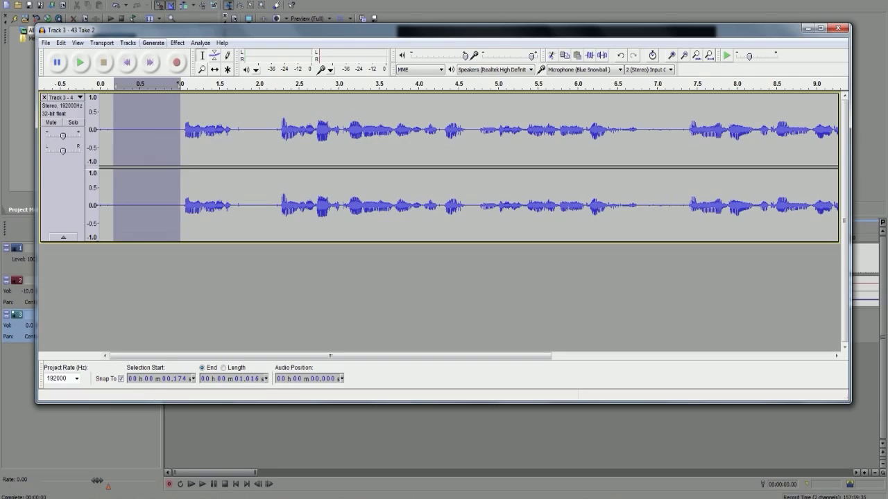
pyautogui.click(154, 43)
pyautogui.moveTo(178, 43)
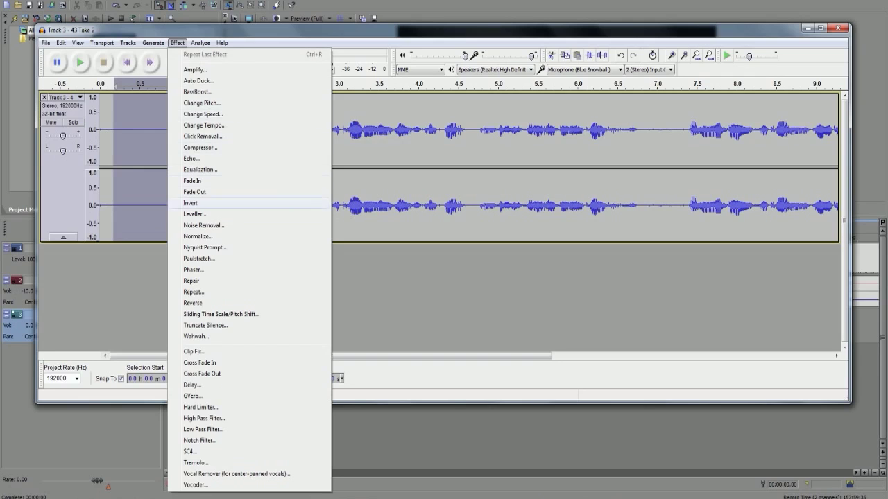
pyautogui.click(203, 225)
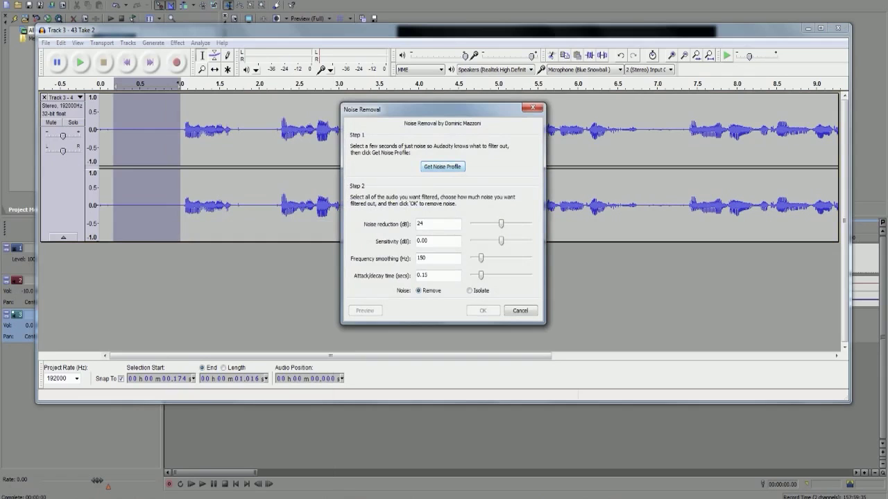
pyautogui.click(441, 167)
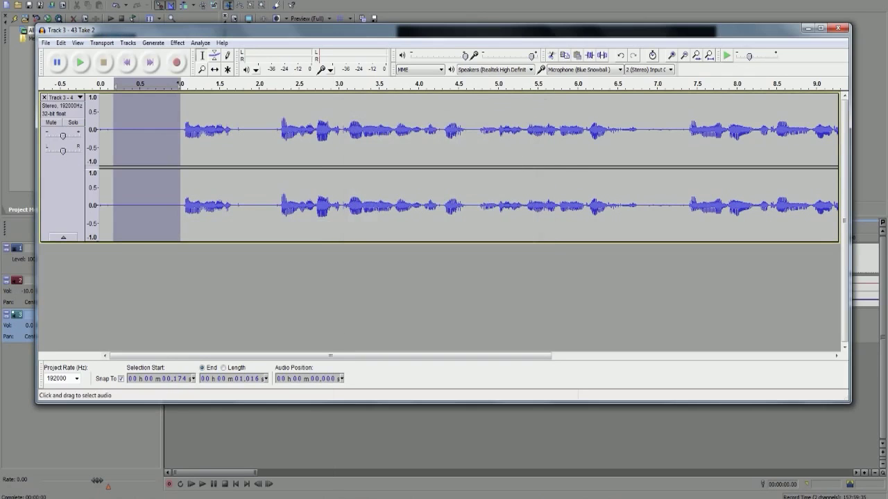
# Apply Noise Removal to the entire recording with 24 dB noise reduction.
pyautogui.hotkey('ctrl', 'a')
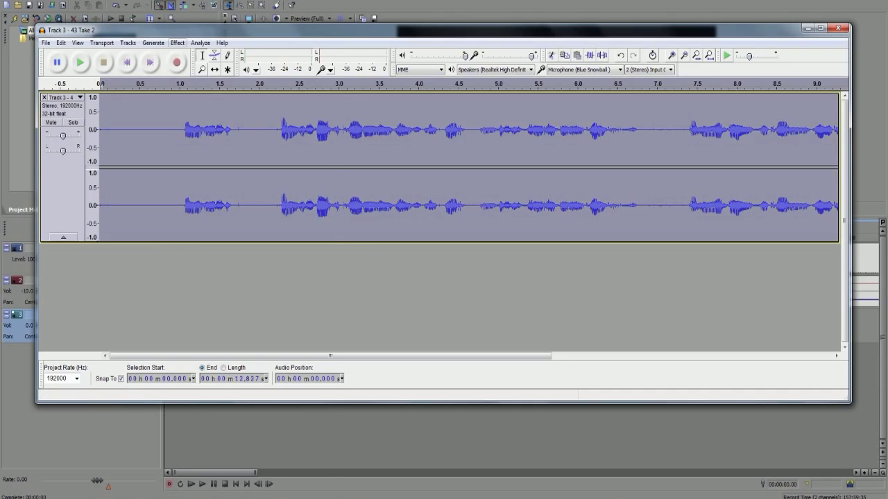
pyautogui.click(177, 43)
pyautogui.click(204, 225)
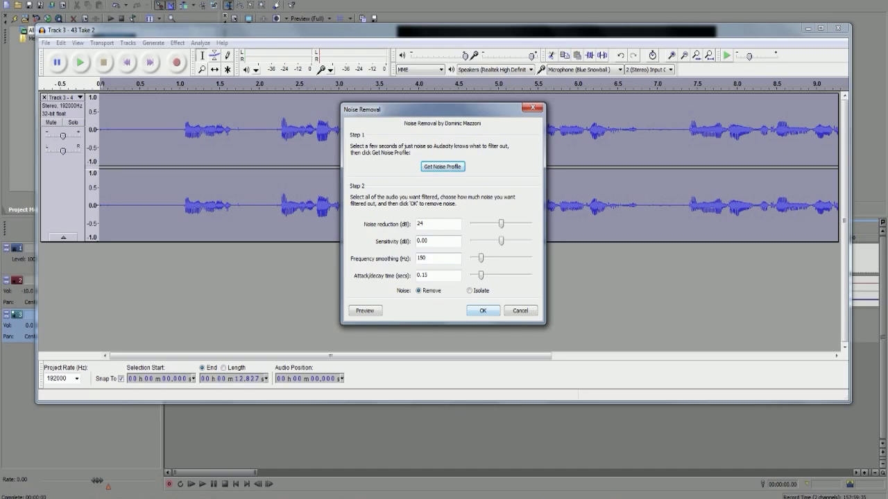
pyautogui.press('Return')
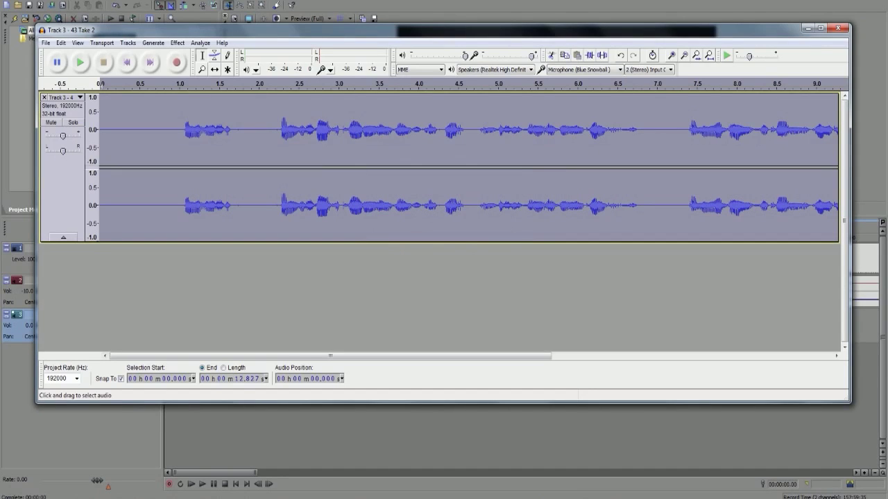
# Export the cleaned recording as a 16-bit WAV named "finished comm1" in Finished Commentaries, and close Audacity without saving changes.
pyautogui.click(46, 43)
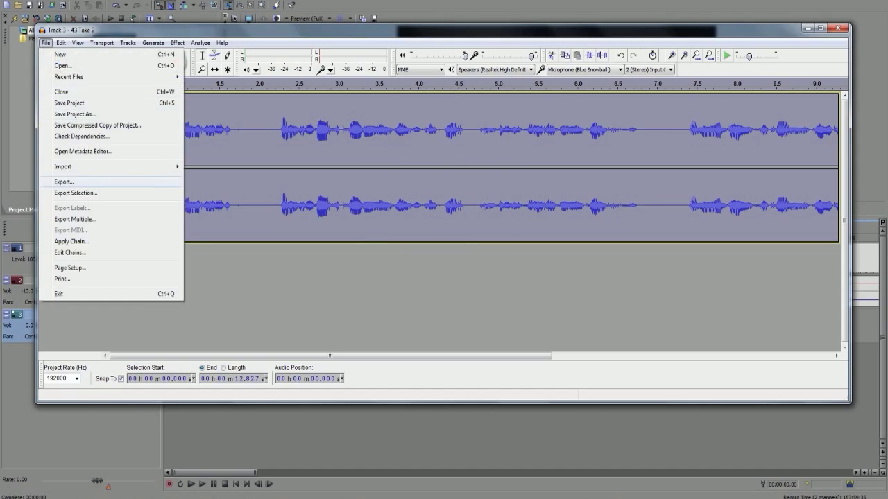
pyautogui.press('Return')
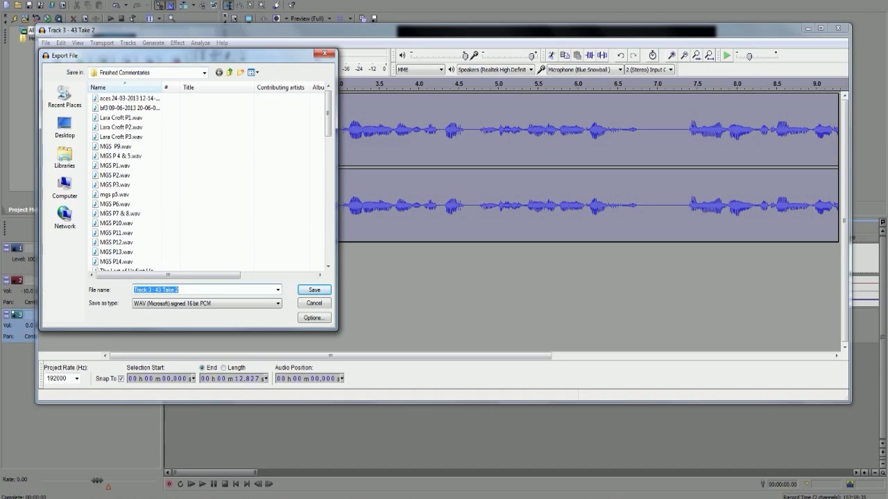
pyautogui.write('finish')
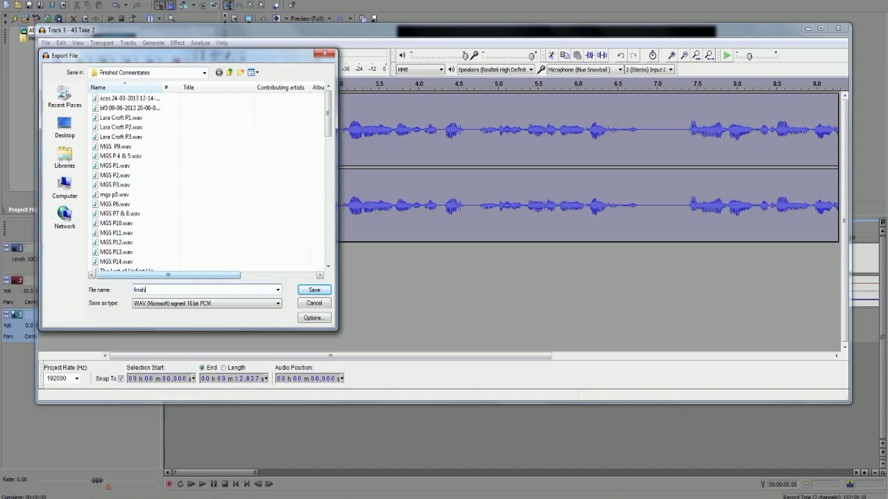
pyautogui.write('ed comm 1')
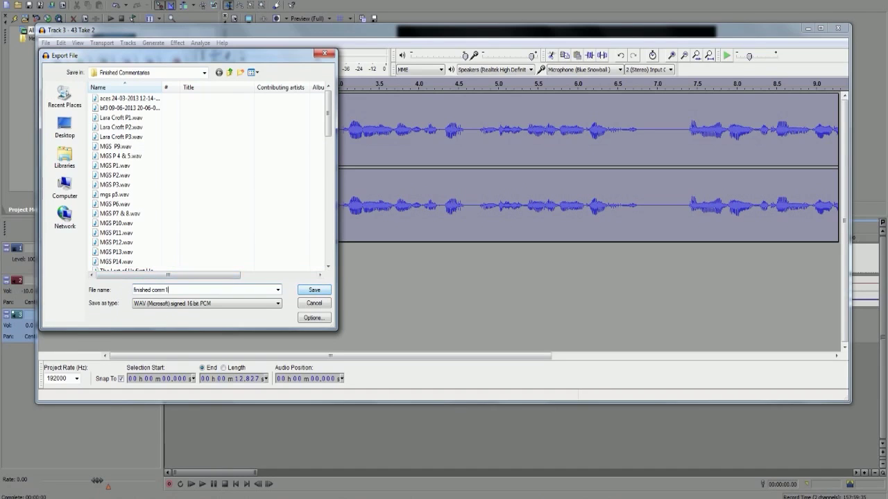
pyautogui.press('Return')
pyautogui.press('Return')
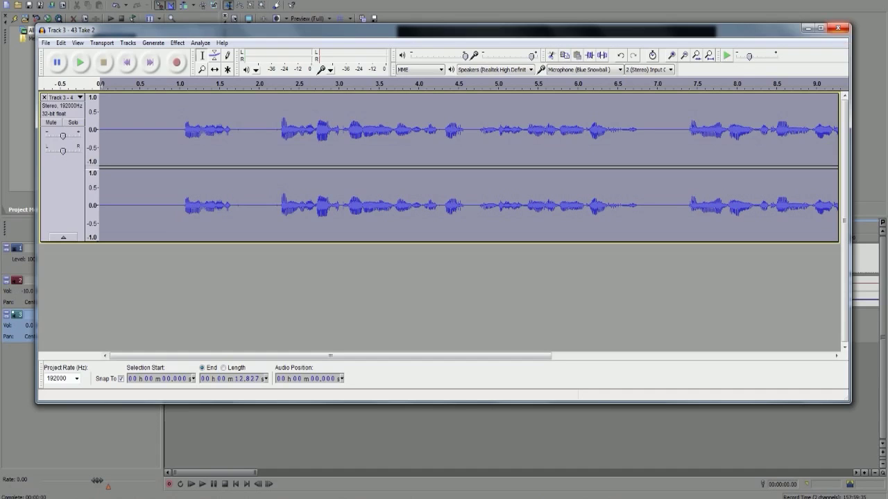
pyautogui.click(839, 28)
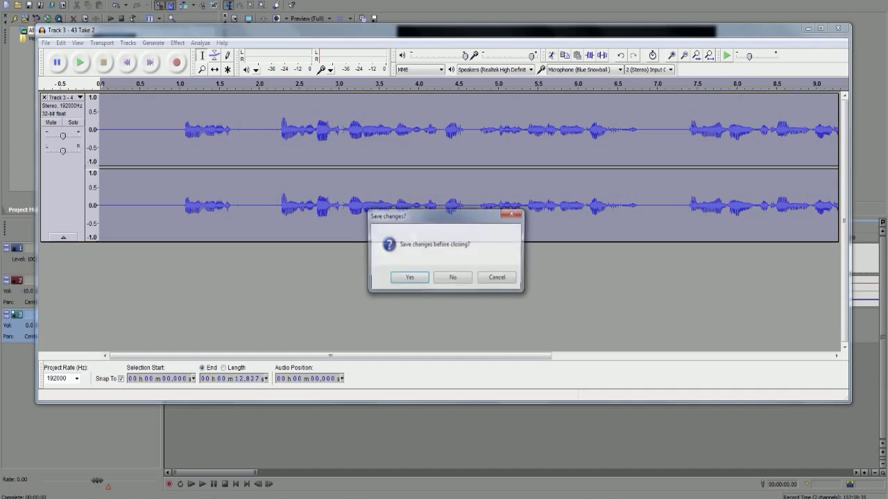
pyautogui.click(453, 278)
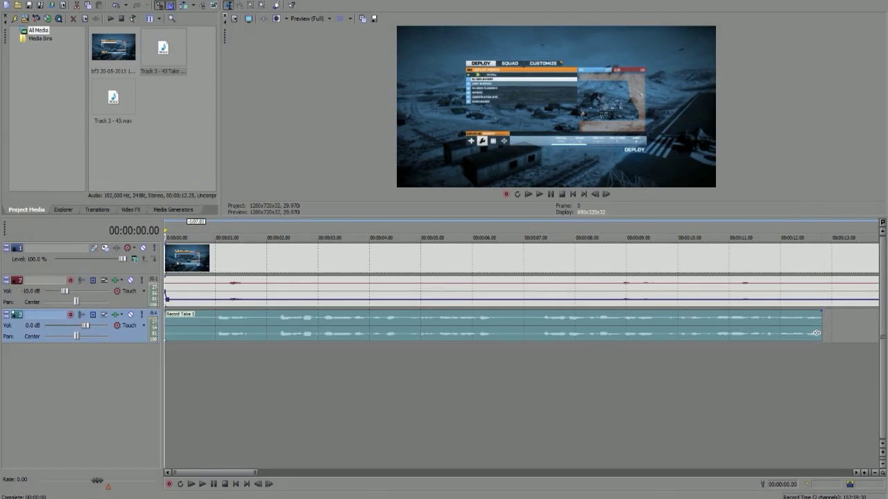
# Place finished comm1.wav from the Finished Commentaries folder at the timeline start on a new audio track below the recorded take.
pyautogui.rightClick(60, 497)
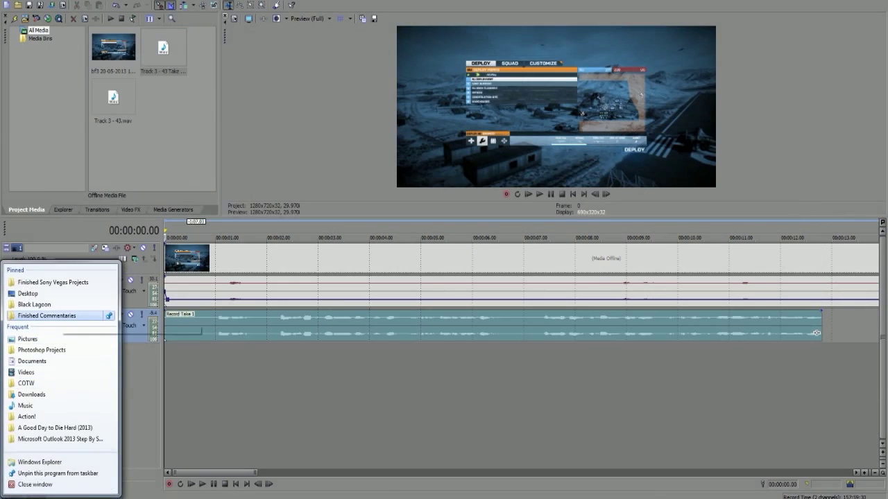
pyautogui.click(46, 315)
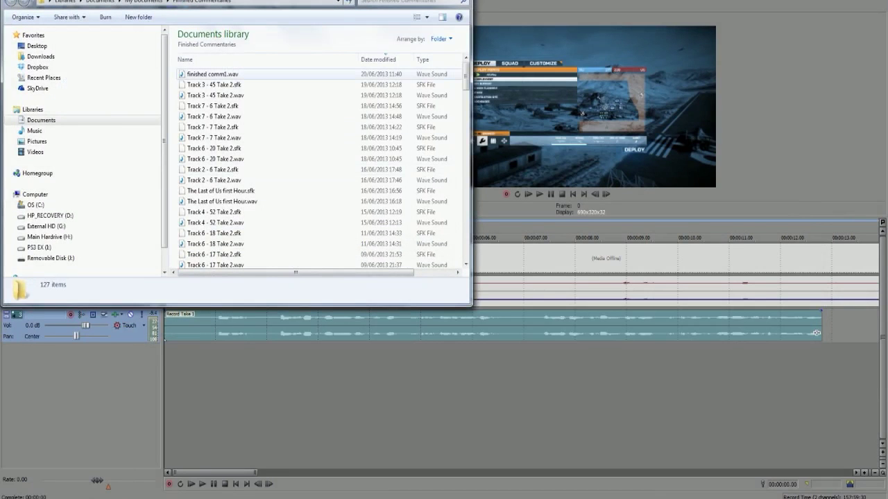
pyautogui.click(212, 74)
pyautogui.moveTo(212, 74); pyautogui.dragTo(312, 357)
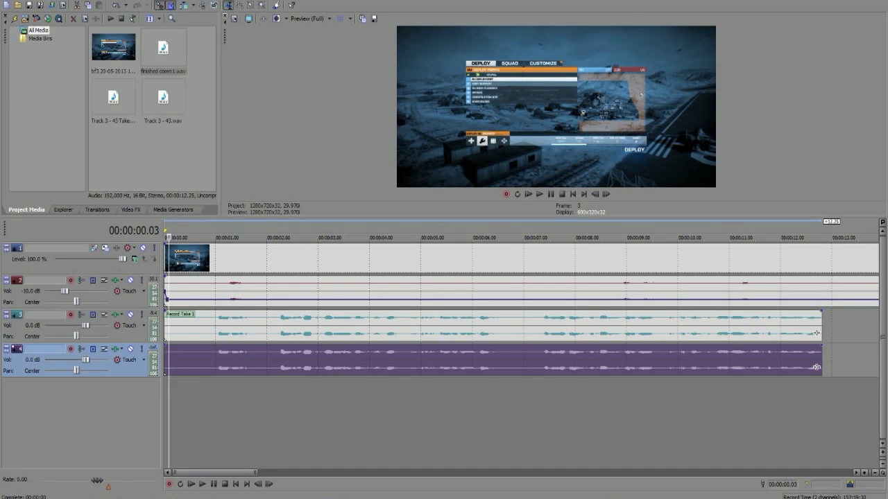
# Replace the recorded take on track 3 with the cleaned commentary and delete the emptied track 4.
pyautogui.click(204, 326)
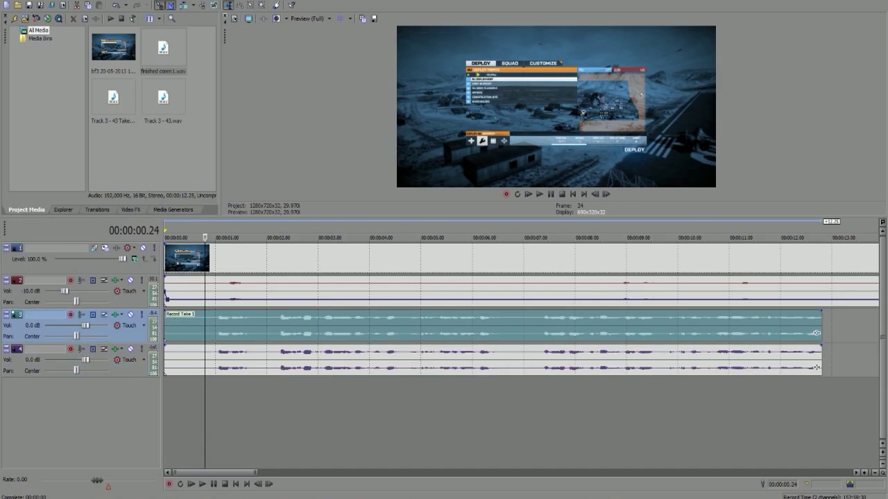
pyautogui.press('Delete')
pyautogui.moveTo(208, 361); pyautogui.dragTo(208, 326)
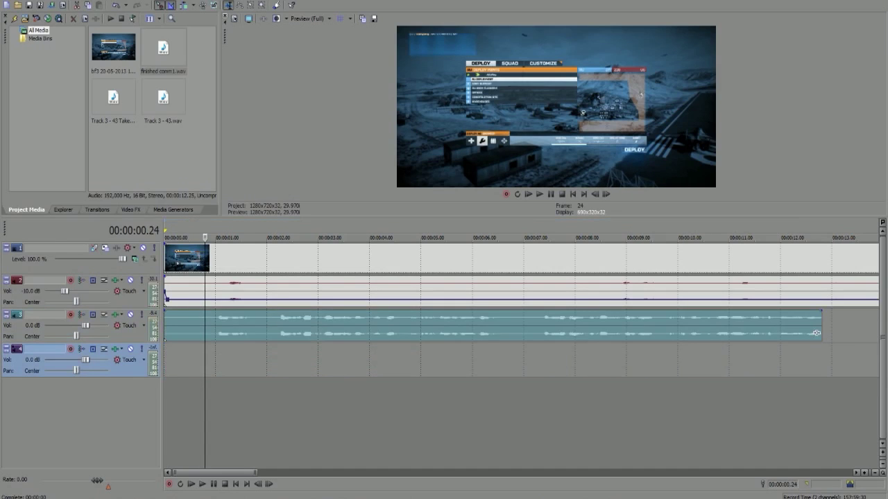
pyautogui.press('Delete')
# Play the cleaned commentary with the gameplay from the timeline start for a few seconds and pause.
pyautogui.click(167, 326)
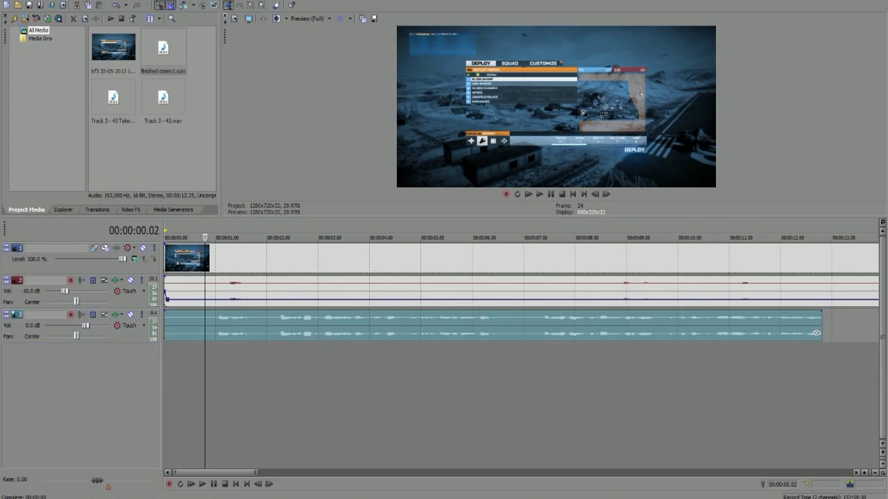
pyautogui.click(540, 194)
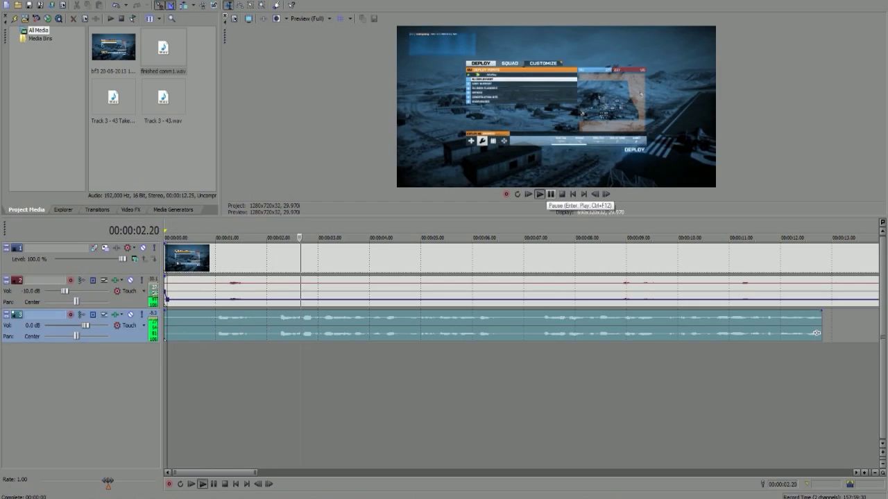
pyautogui.click(550, 194)
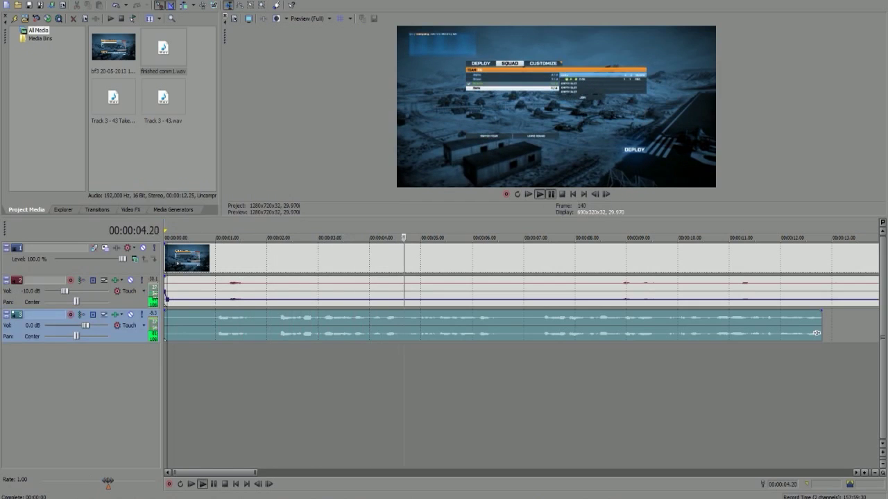
# Delete the cleaned commentary clip from track 3, leaving the gameplay video and its audio.
pyautogui.click(331, 326)
pyautogui.press('Delete')
pyautogui.click(195, 326)
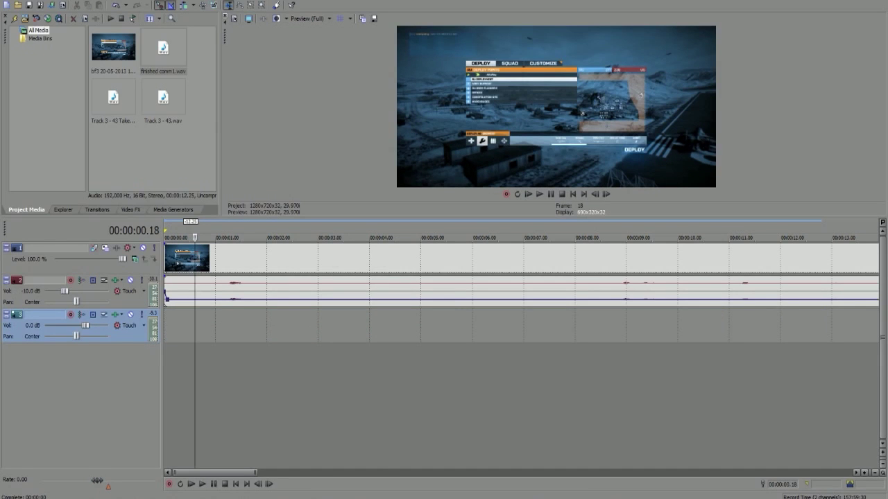
# Enlarge the video preview, list the Color Corrector video effect's presets and widen the preset area.
pyautogui.moveTo(333, 216); pyautogui.dragTo(333, 292)
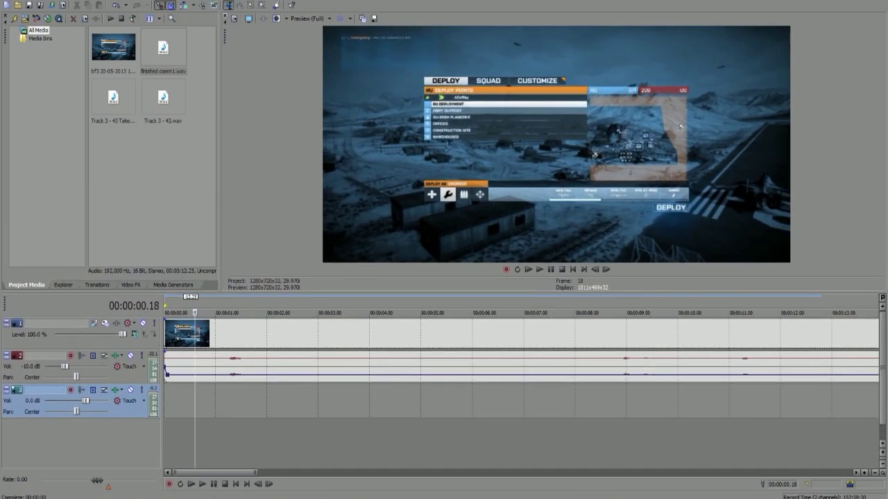
pyautogui.click(130, 285)
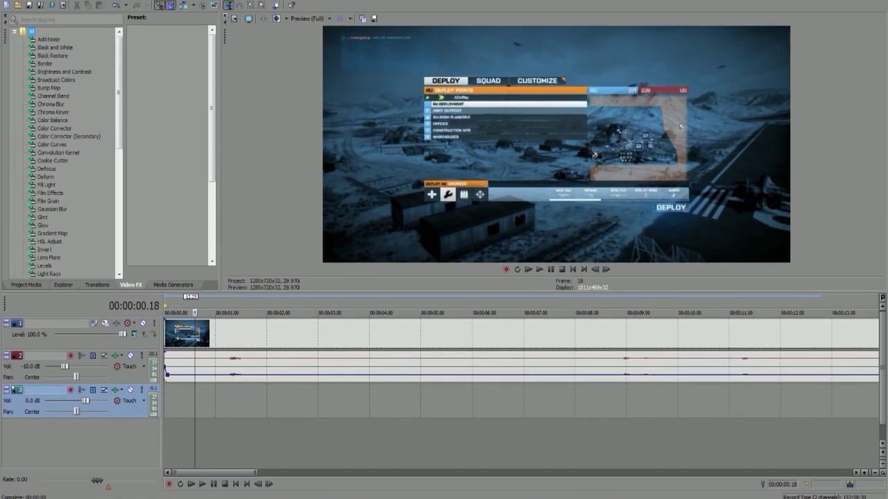
pyautogui.click(54, 129)
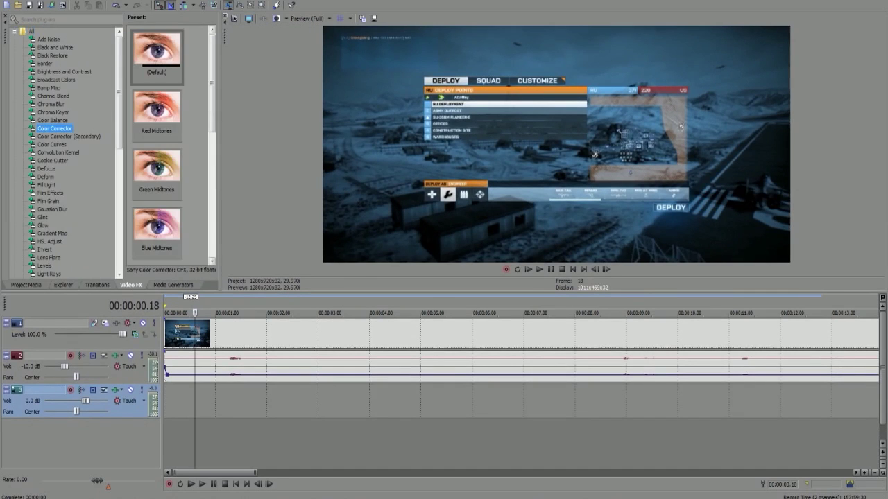
pyautogui.moveTo(215, 261); pyautogui.dragTo(275, 261)
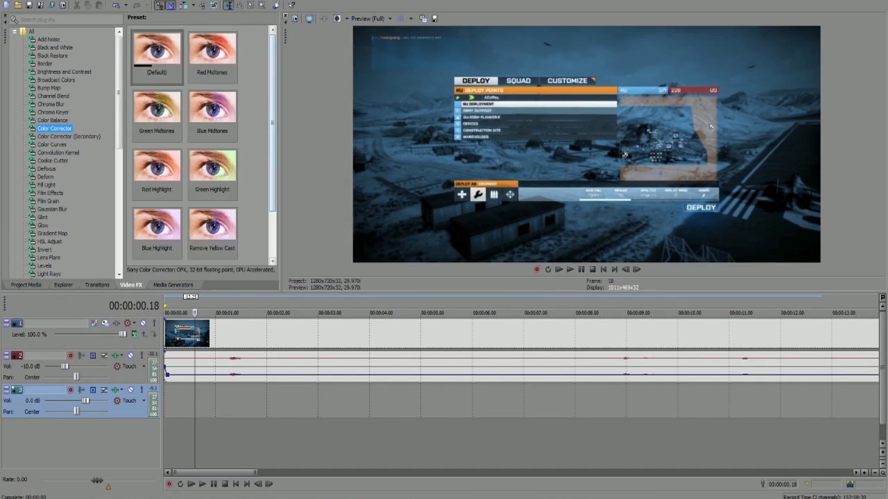
# Move the playhead to the helicopter gameplay scene at 00:00:48.24 in the video.
pyautogui.scroll(-3, 69, 153)
pyautogui.click(347, 400)
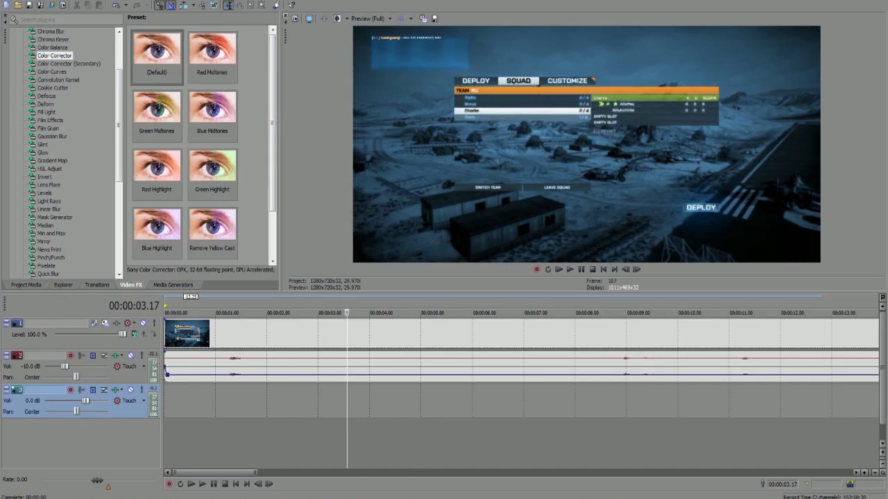
pyautogui.scroll(-3, 346, 400)
pyautogui.click(353, 400)
pyautogui.click(421, 400)
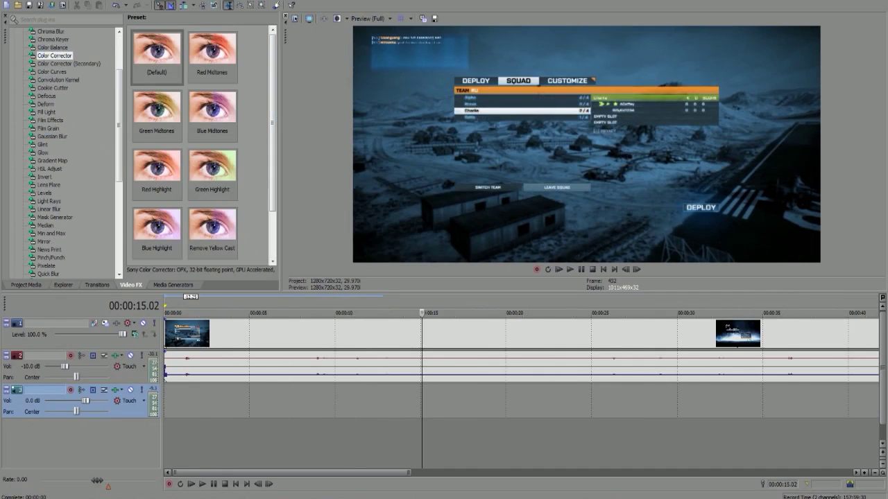
pyautogui.scroll(-3, 422, 400)
pyautogui.click(391, 400)
pyautogui.click(367, 400)
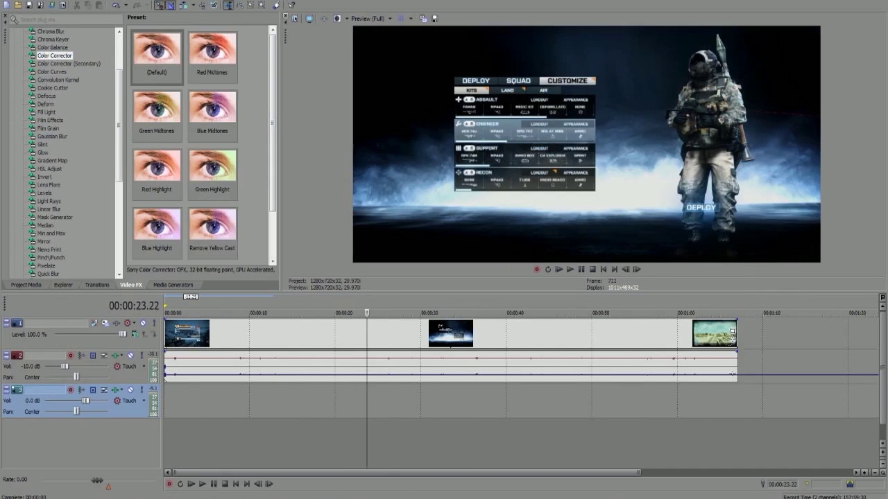
pyautogui.click(511, 333)
pyautogui.click(581, 333)
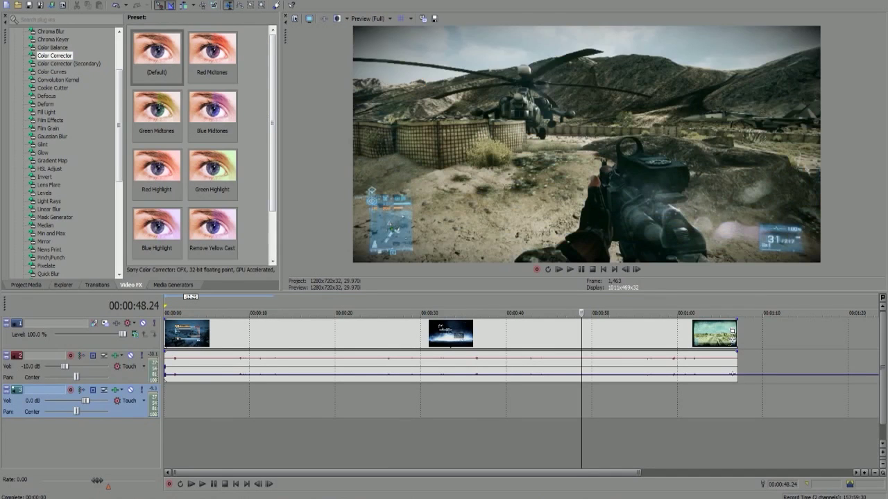
# Try the Color Corrector's Green Highlight preset on the gameplay video, and remove the effect again.
pyautogui.scroll(-1, 197, 145)
pyautogui.moveTo(272, 162); pyautogui.dragTo(272, 168)
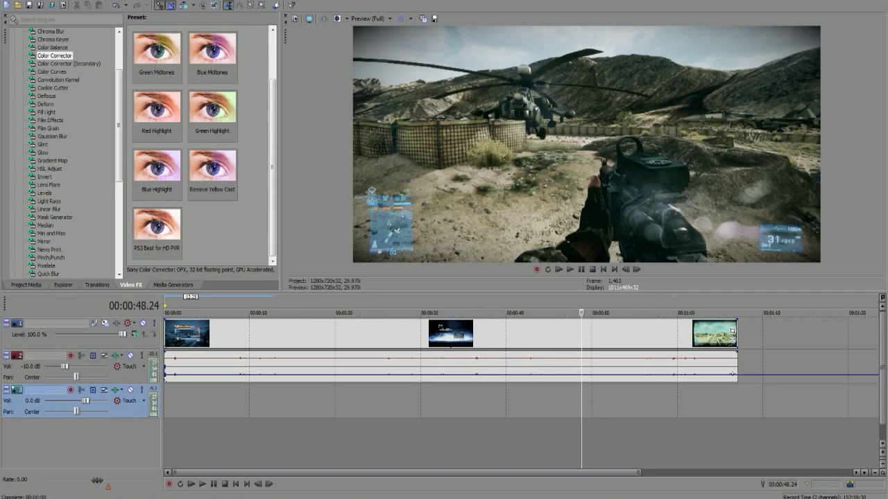
pyautogui.click(212, 111)
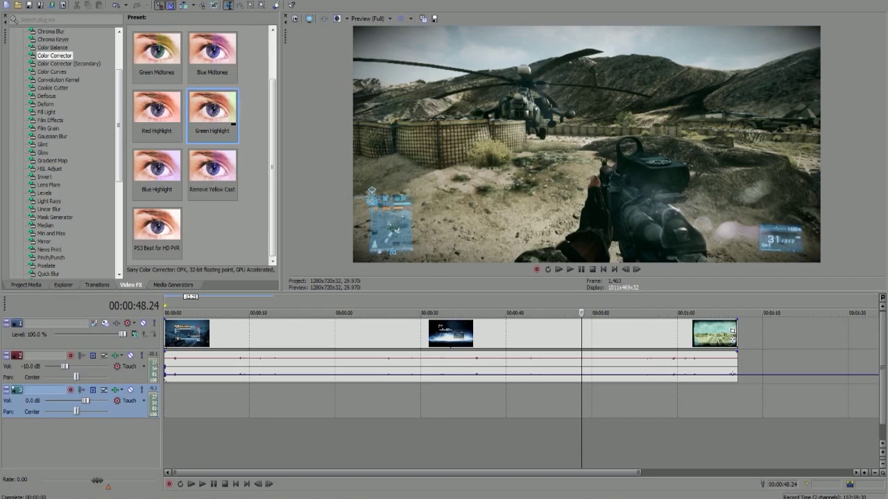
pyautogui.moveTo(212, 111); pyautogui.dragTo(278, 334)
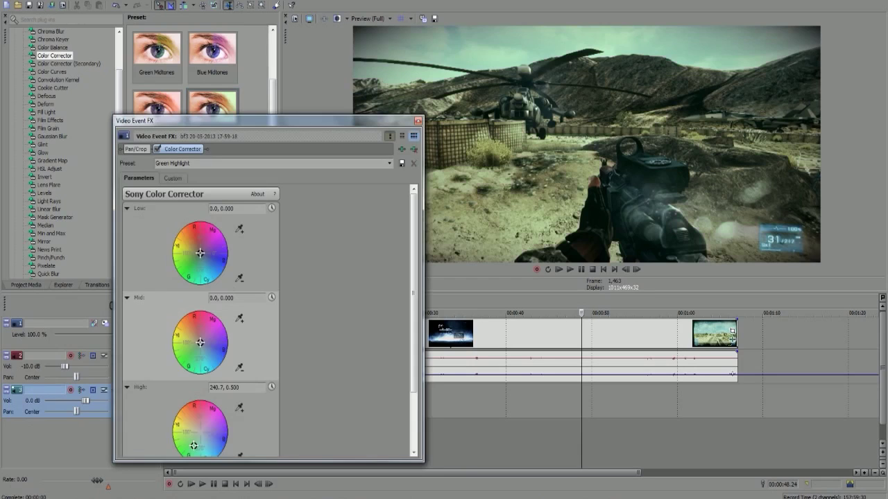
pyautogui.click(414, 149)
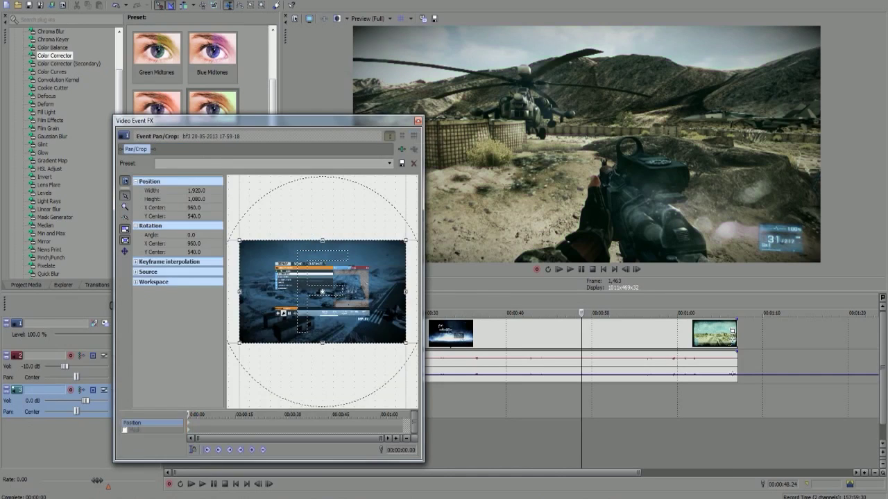
pyautogui.click(418, 120)
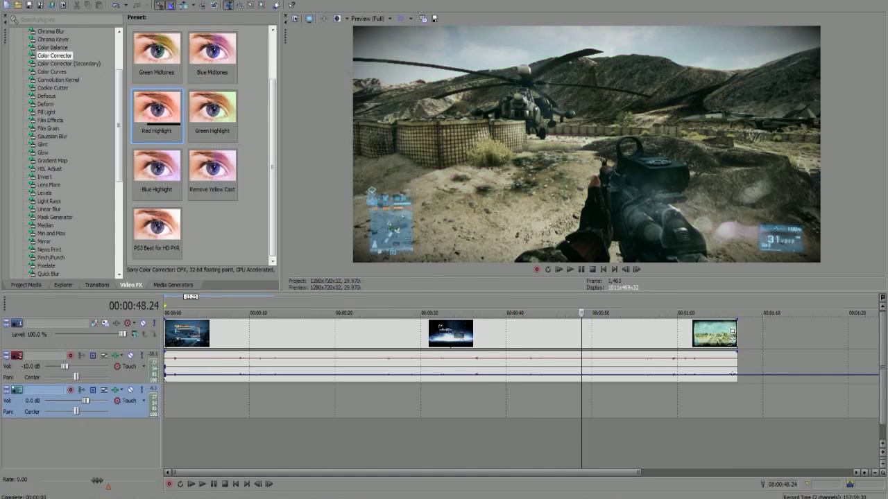
# Try the Color Corrector's Red Highlight preset on the gameplay video, and remove the effect again.
pyautogui.moveTo(156, 111); pyautogui.dragTo(277, 334)
pyautogui.click(414, 149)
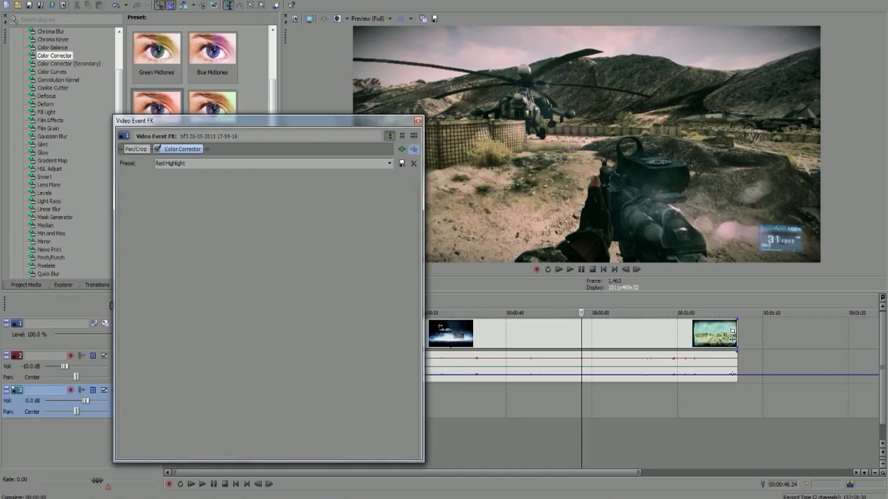
pyautogui.click(418, 120)
# Split the gameplay clip at six points spread between about 00:00:10.18 and 00:00:39.01.
pyautogui.click(151, 237)
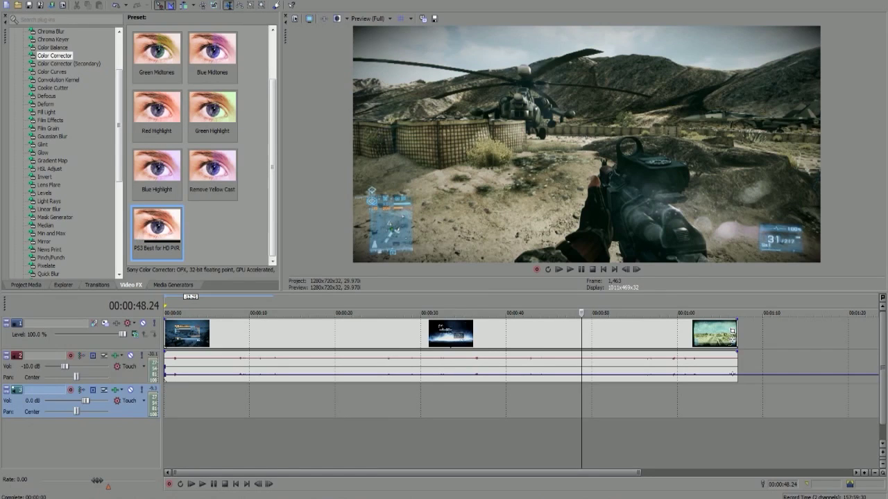
pyautogui.click(255, 334)
pyautogui.scroll(-1, 255, 335)
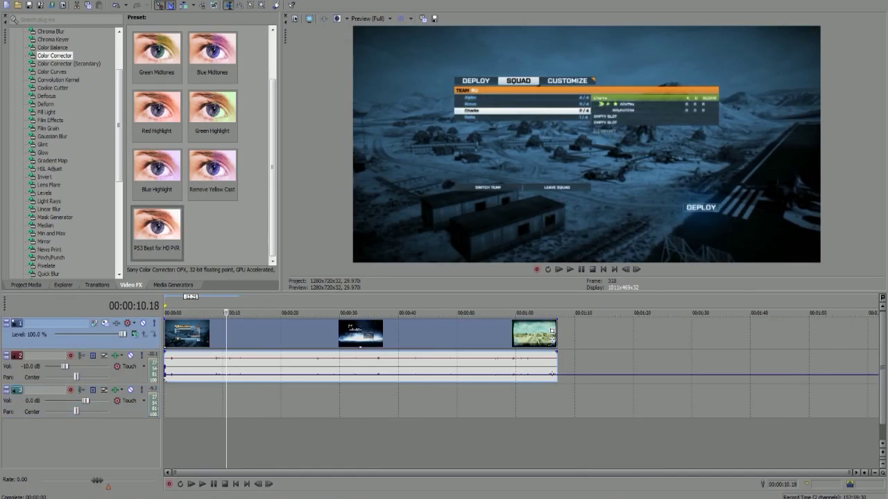
pyautogui.press('s')
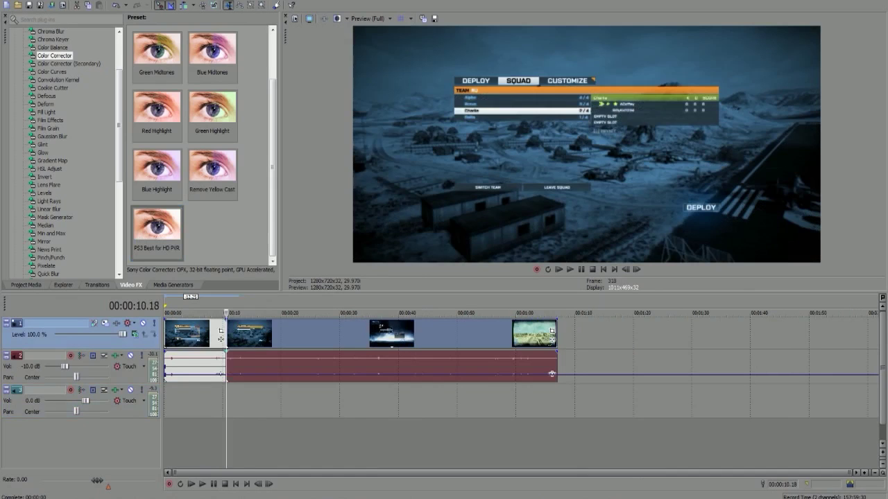
pyautogui.click(268, 334)
pyautogui.press('s')
pyautogui.click(301, 335)
pyautogui.press('s')
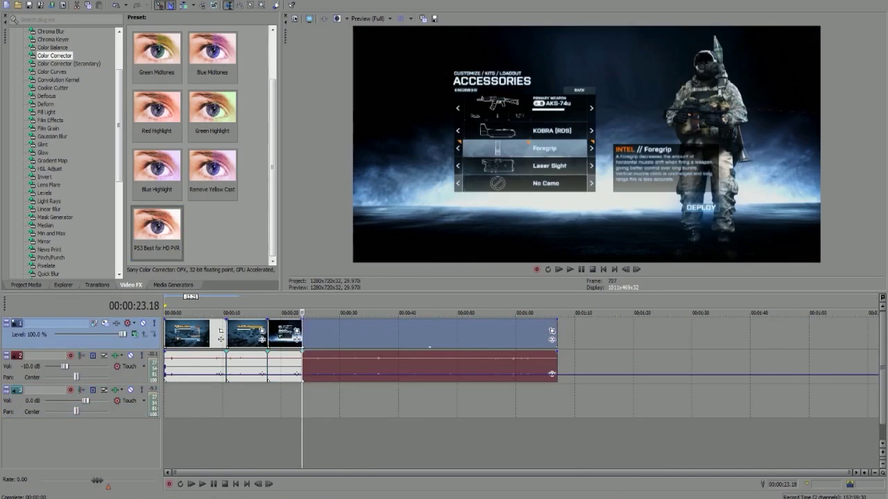
pyautogui.click(335, 437)
pyautogui.press('s')
pyautogui.click(362, 437)
pyautogui.press('s')
pyautogui.click(392, 437)
pyautogui.press('s')
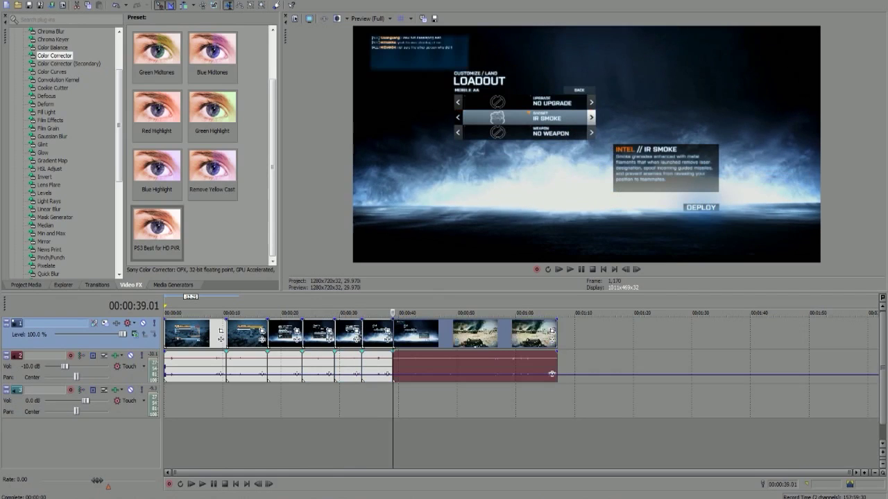
# Undo all six splits of the gameplay clip.
pyautogui.hotkey('ctrl', 'z')
pyautogui.hotkey('ctrl', 'z')
pyautogui.hotkey('ctrl', 'z')
pyautogui.hotkey('ctrl', 'z')
pyautogui.hotkey('ctrl', 'z')
pyautogui.hotkey('ctrl', 'z')
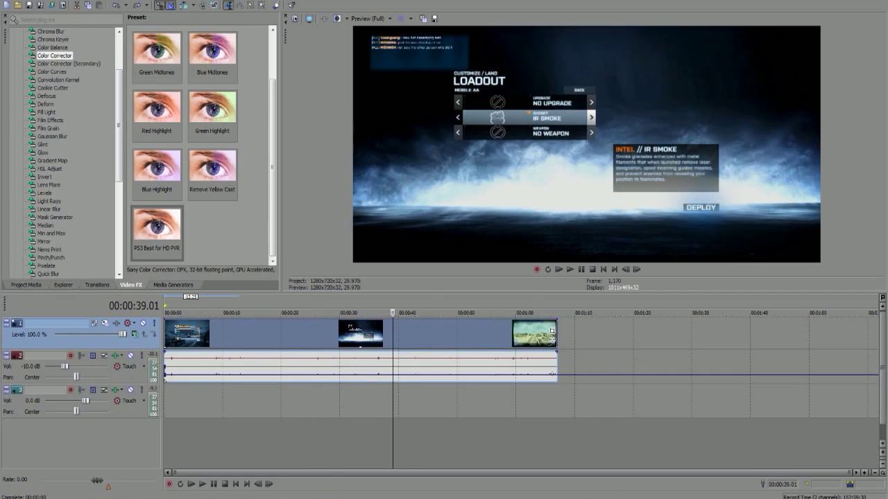
# Split the gameplay clip at 00:00:05.11 and move the second part to start at about 00:00:22.
pyautogui.click(195, 334)
pyautogui.press('s')
pyautogui.moveTo(229, 335); pyautogui.dragTo(261, 334)
pyautogui.moveTo(584, 375); pyautogui.dragTo(650, 374)
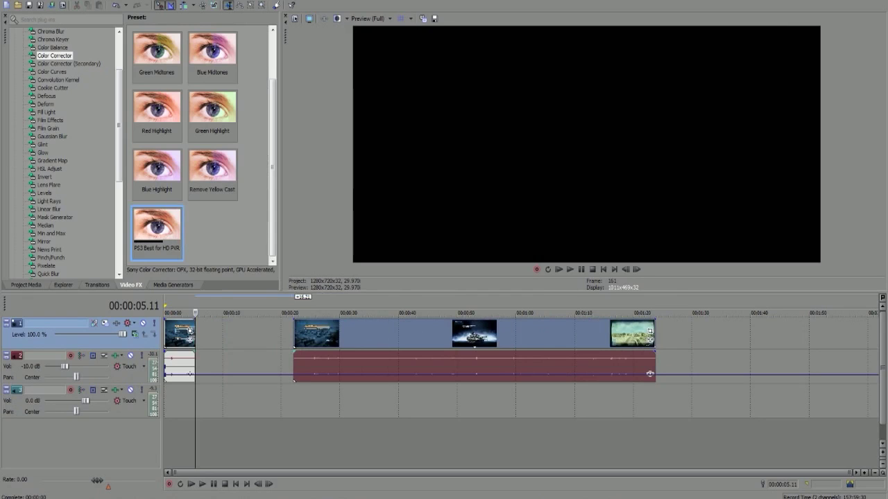
# Apply the Color Corrector preset "PS3 Best for HD PVR" to the short first part of the gameplay video.
pyautogui.moveTo(157, 227); pyautogui.dragTo(178, 335)
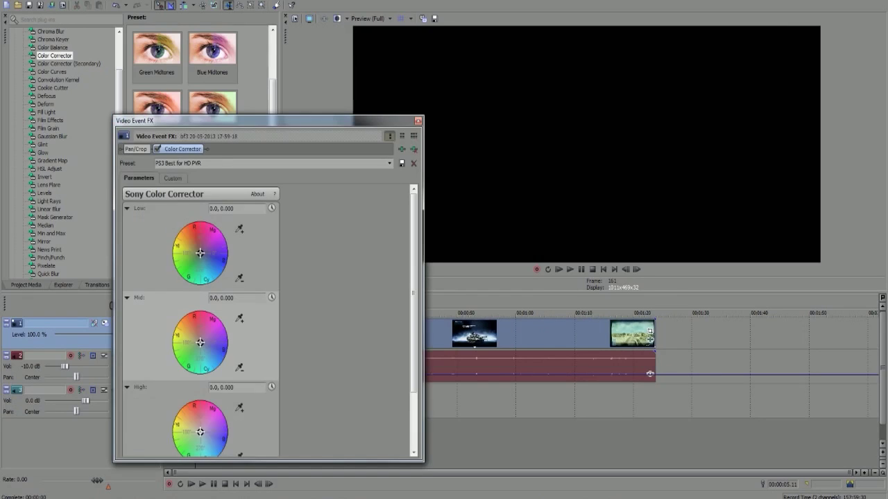
pyautogui.click(418, 121)
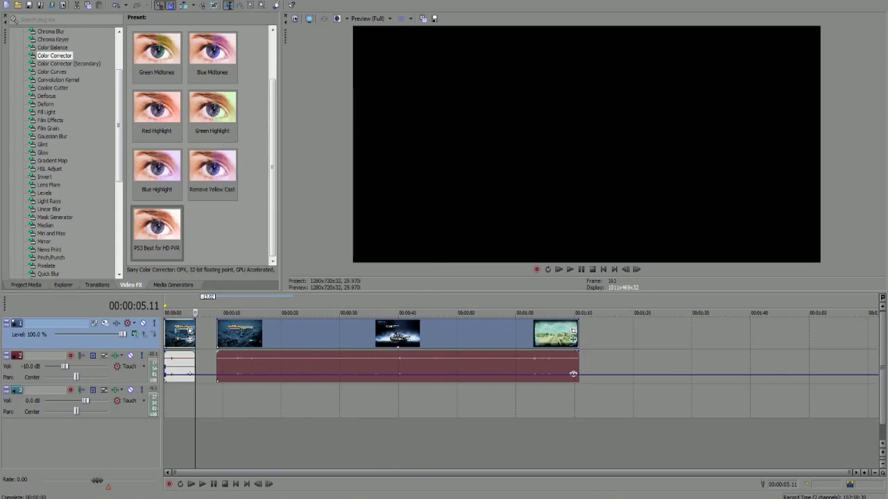
# Compare the frames on either side of the cut with both gameplay parts rejoined, and undo the rejoining.
pyautogui.click(178, 335)
pyautogui.hotkey('ctrl', 'a')
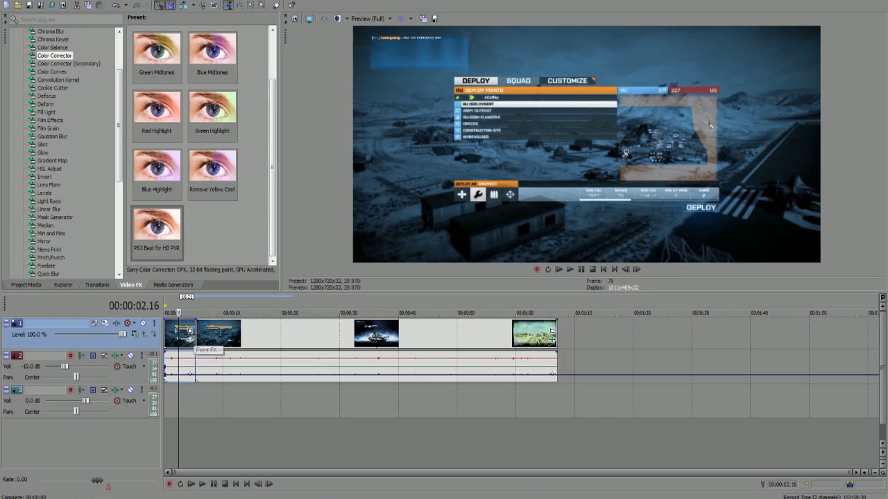
pyautogui.click(569, 269)
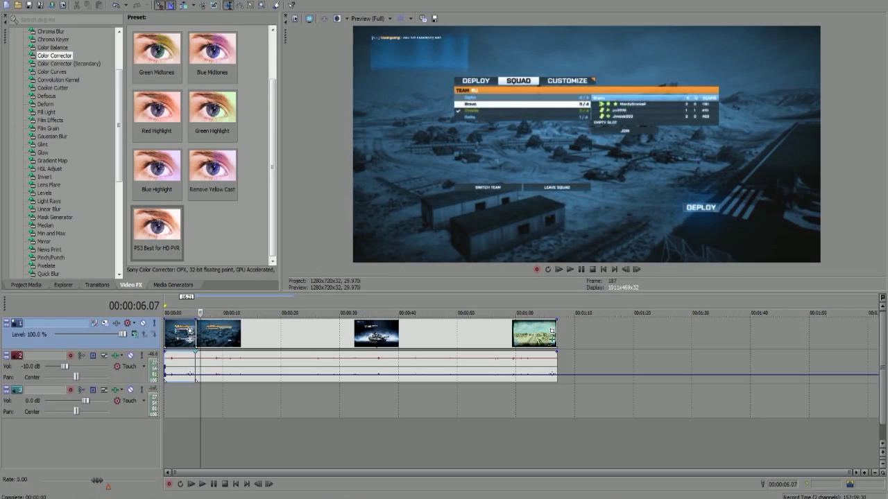
pyautogui.click(625, 269)
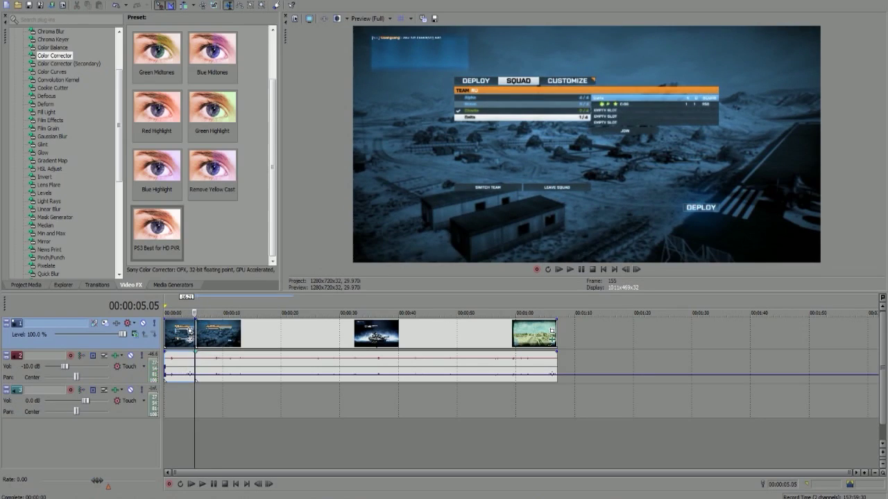
pyautogui.click(637, 269)
pyautogui.click(626, 269)
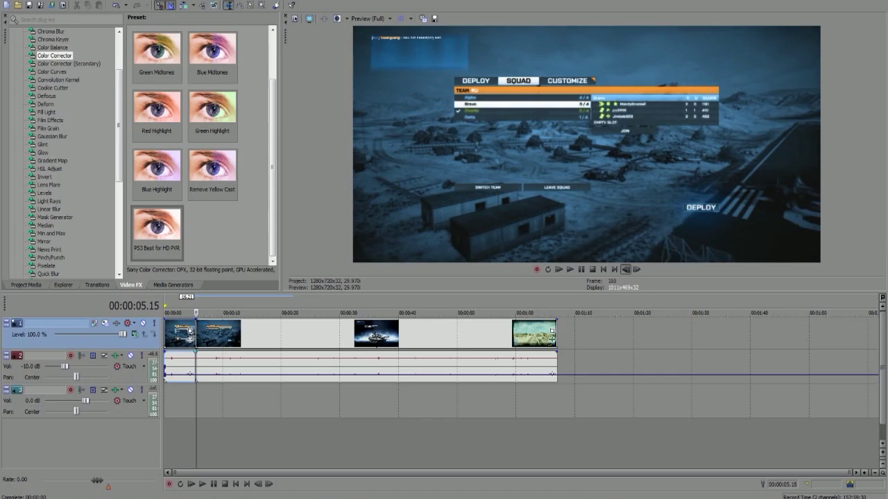
pyautogui.click(625, 269)
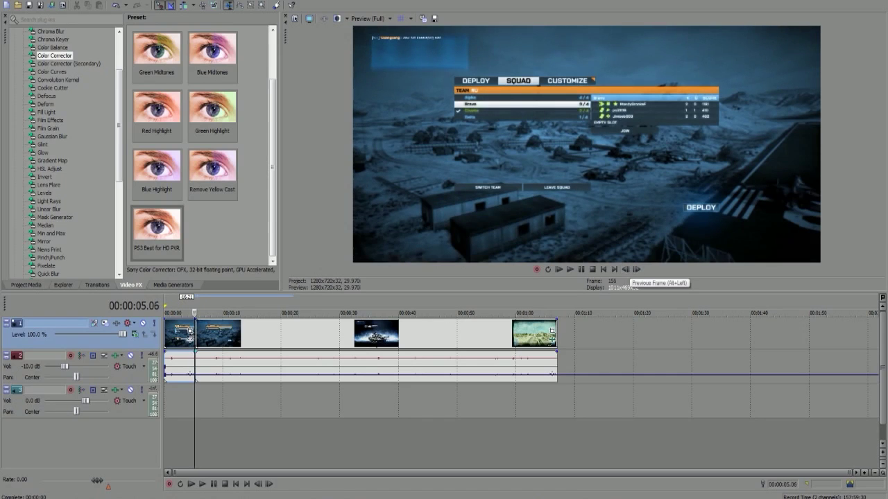
pyautogui.hotkey('ctrl', 'z')
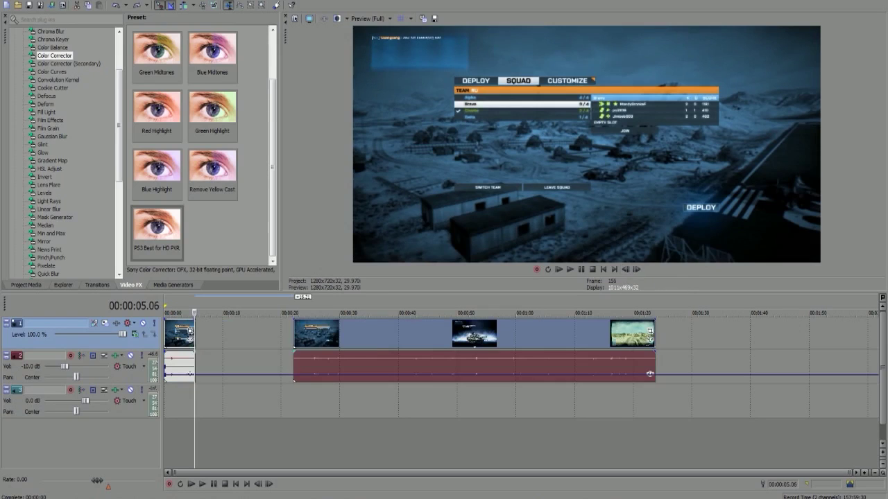
# Move the second gameplay part back to the cut at 00:00:05.11 and apply the Color Corrector preset "PS3 Best for HD PVR" to it.
pyautogui.moveTo(649, 375); pyautogui.dragTo(552, 374)
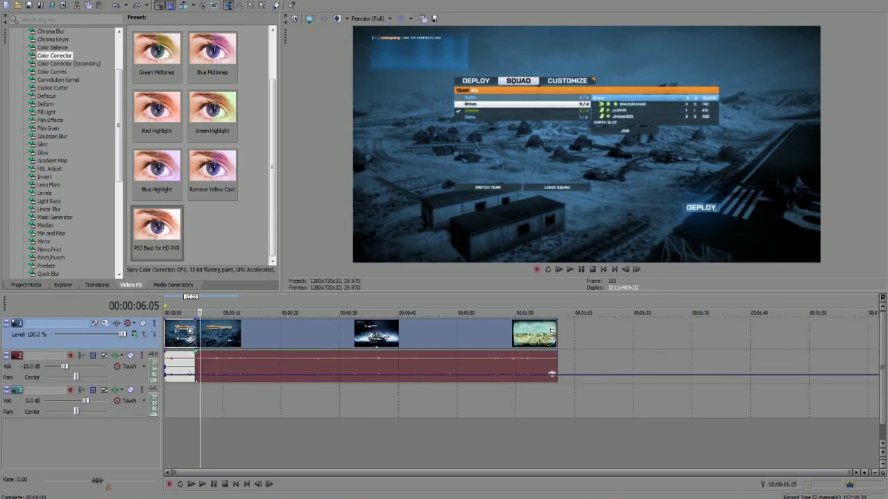
pyautogui.moveTo(200, 313); pyautogui.dragTo(195, 313)
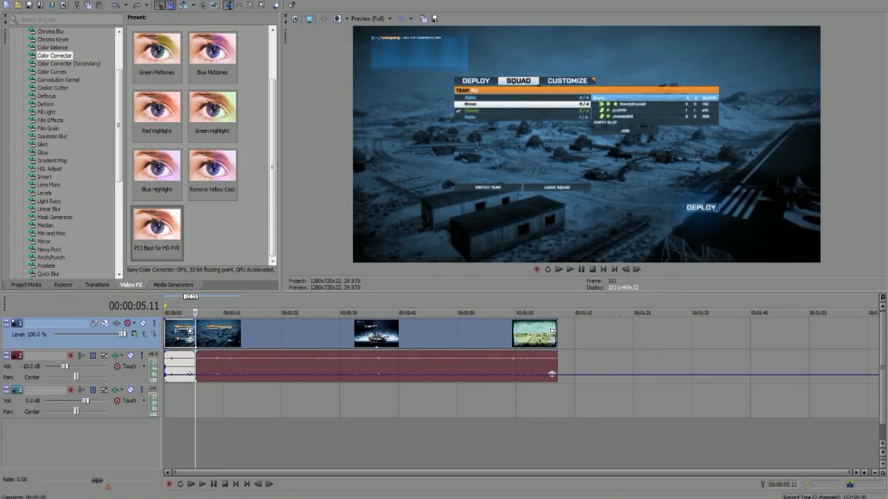
pyautogui.click(157, 228)
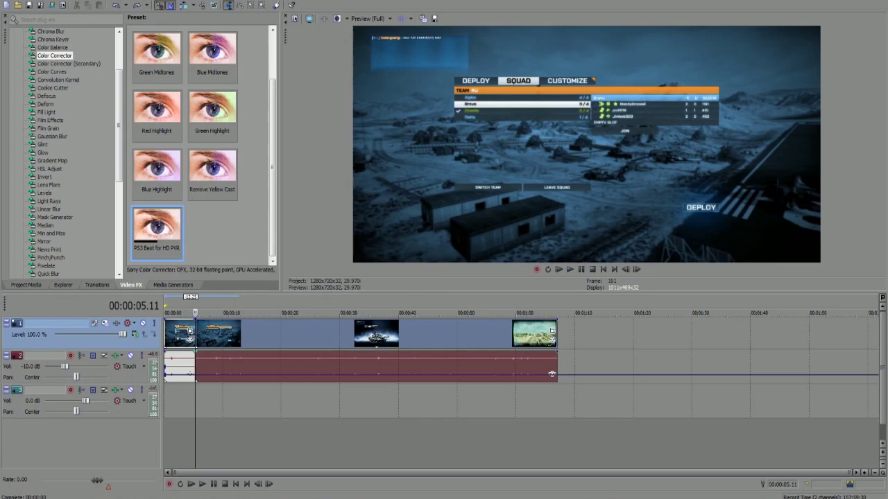
pyautogui.moveTo(157, 228); pyautogui.dragTo(278, 334)
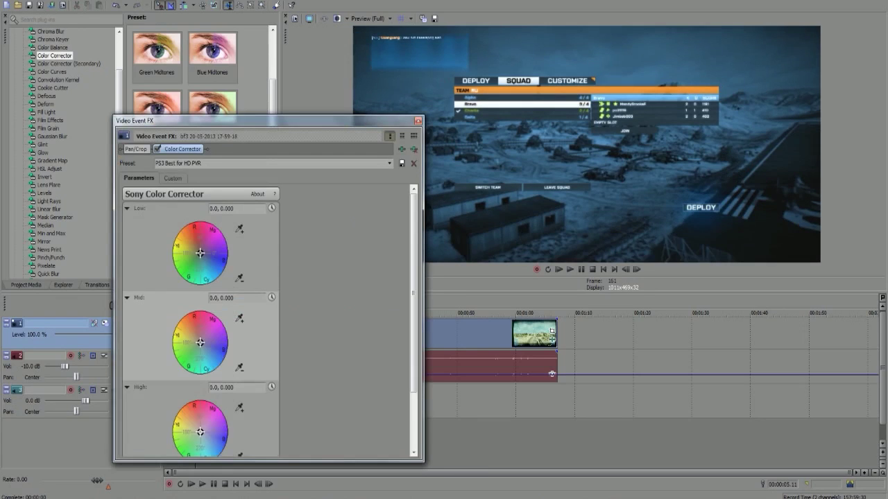
pyautogui.moveTo(312, 121); pyautogui.dragTo(273, 51)
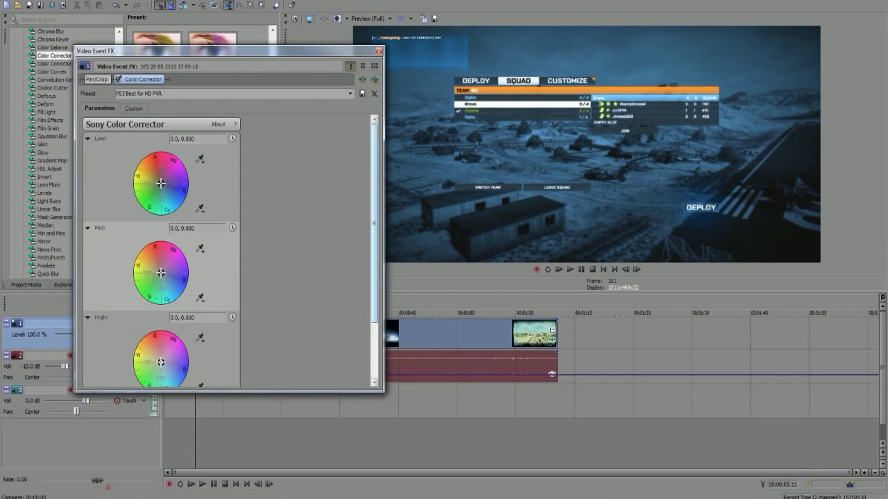
pyautogui.scroll(-3, 374, 250)
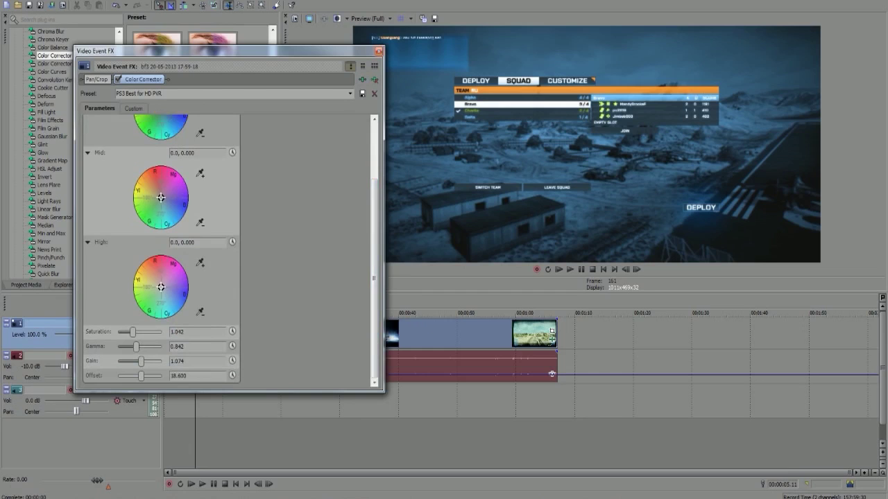
pyautogui.click(378, 52)
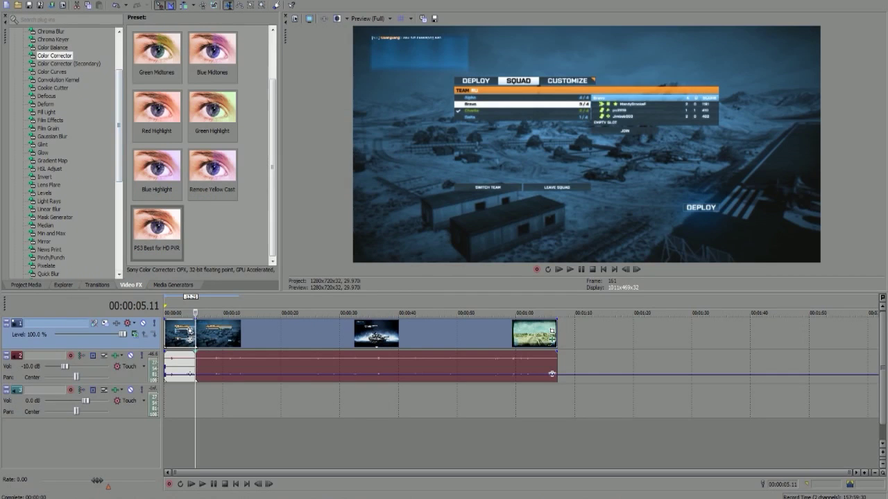
# Try the Color Curves preset "HD PVR" on the gameplay video track with a more strongly bent, darker curve.
pyautogui.click(52, 72)
pyautogui.moveTo(272, 97); pyautogui.dragTo(272, 195)
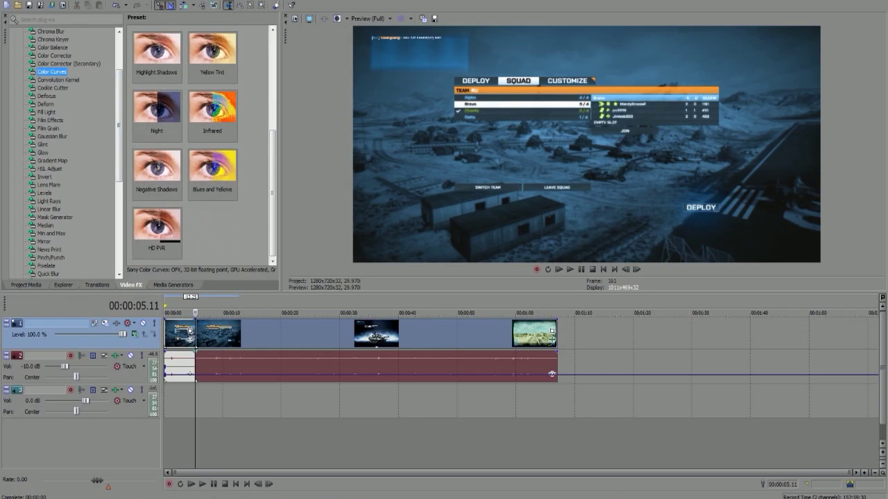
pyautogui.moveTo(157, 228); pyautogui.dragTo(63, 326)
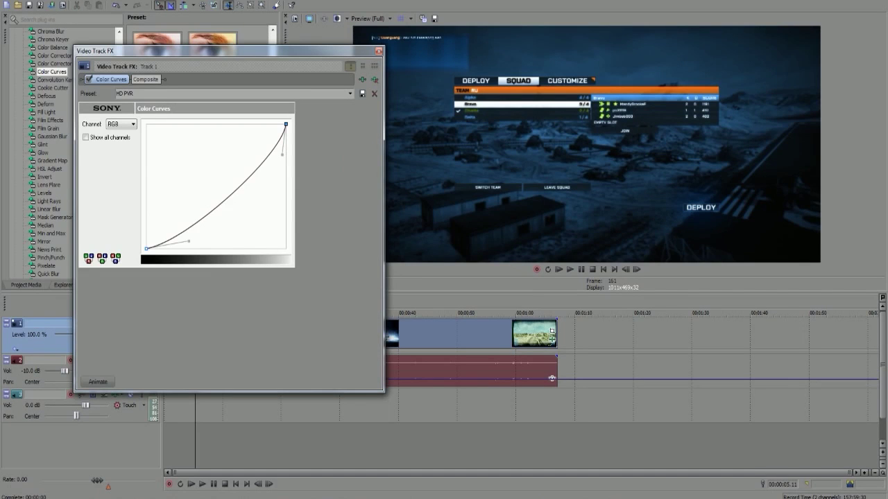
pyautogui.moveTo(282, 155); pyautogui.dragTo(279, 211)
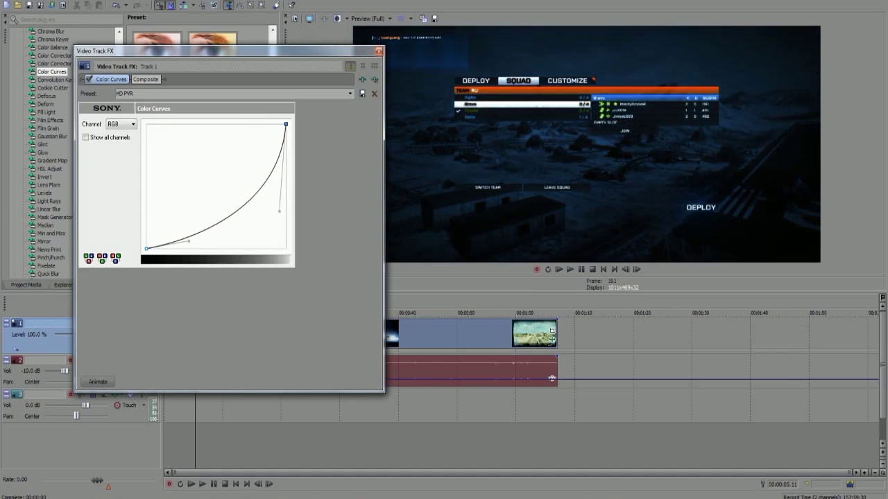
pyautogui.click(379, 51)
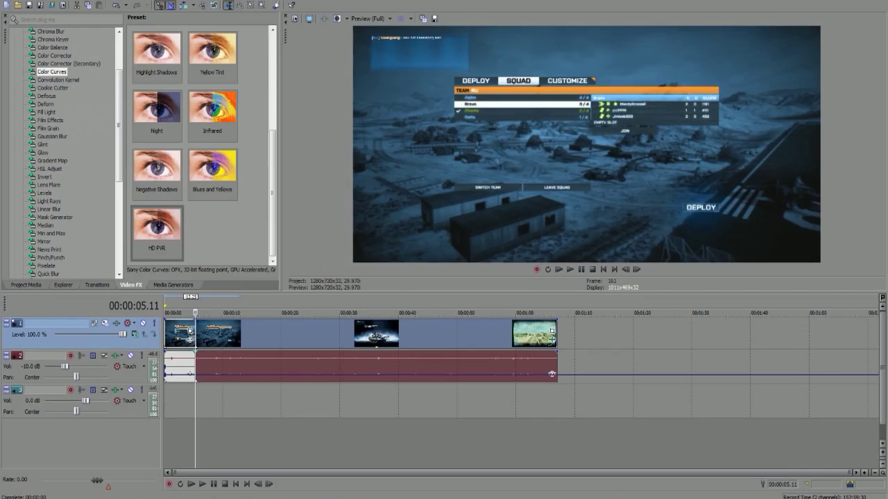
# Try the Saturation Adjust preset "HD PVR PS3" on the gameplay video track and remove the effect.
pyautogui.scroll(-5, 70, 153)
pyautogui.click(57, 136)
pyautogui.click(212, 169)
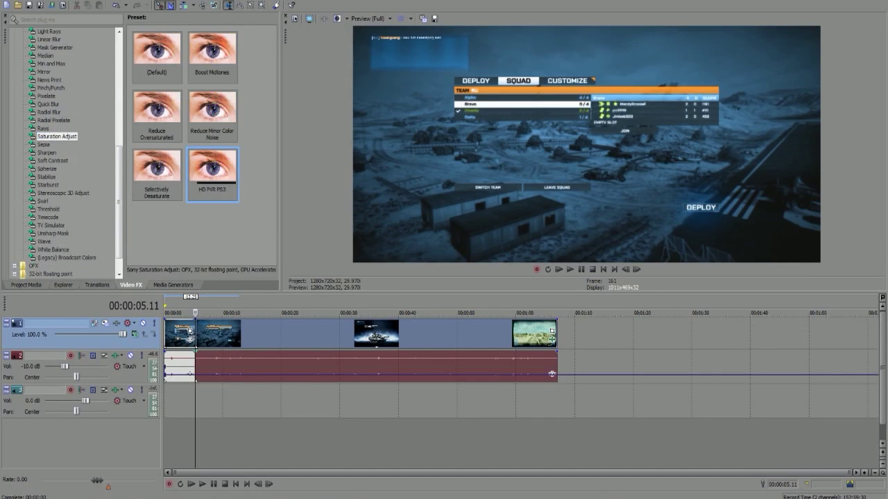
pyautogui.moveTo(213, 168); pyautogui.dragTo(63, 335)
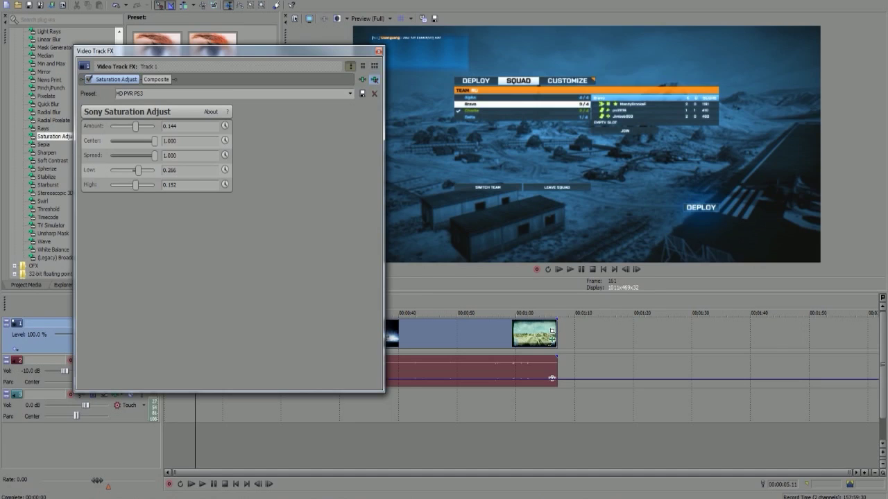
pyautogui.click(374, 80)
# Try the Sharpen effect with its "(Default)" preset on the gameplay video track and remove the effect.
pyautogui.press('Down')
pyautogui.press('Down')
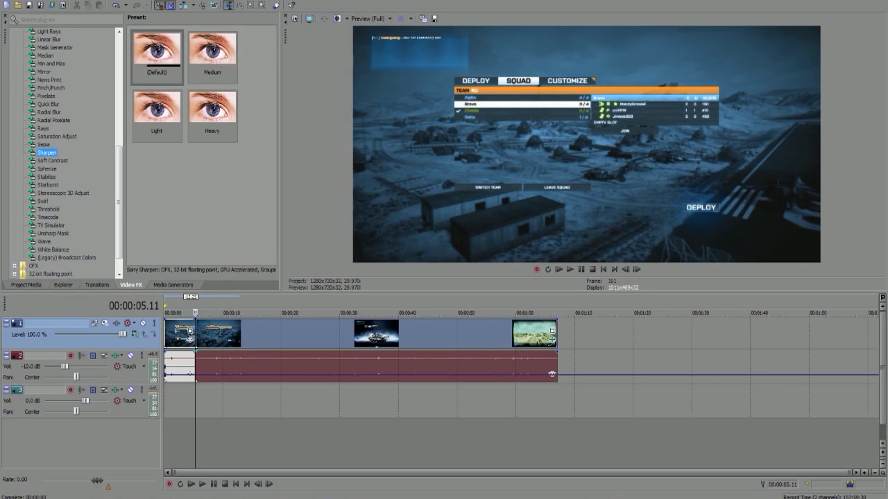
pyautogui.click(157, 53)
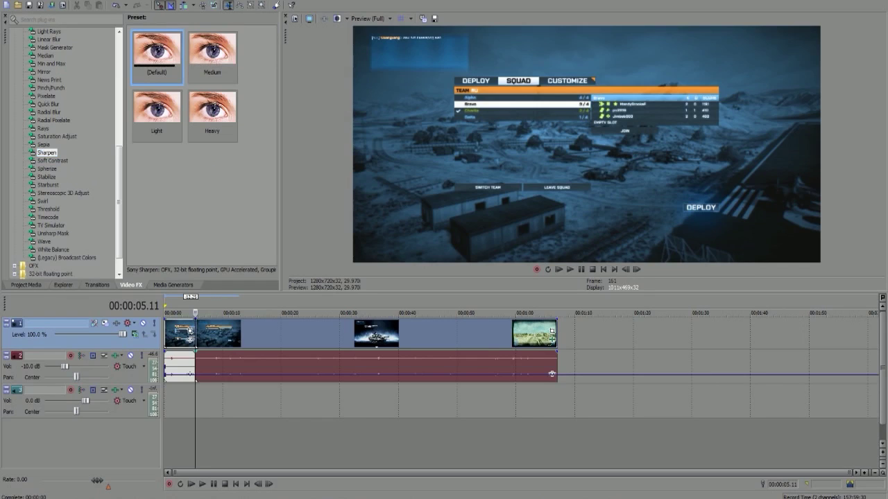
pyautogui.moveTo(157, 53); pyautogui.dragTo(62, 335)
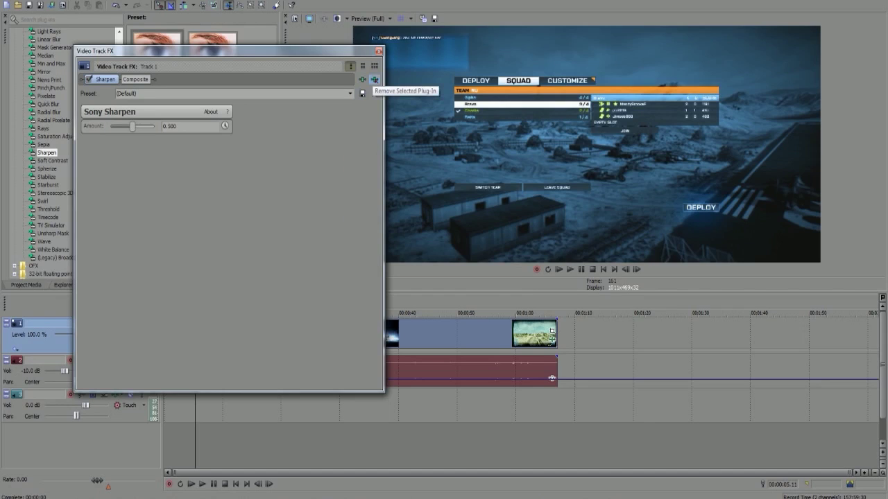
pyautogui.click(374, 79)
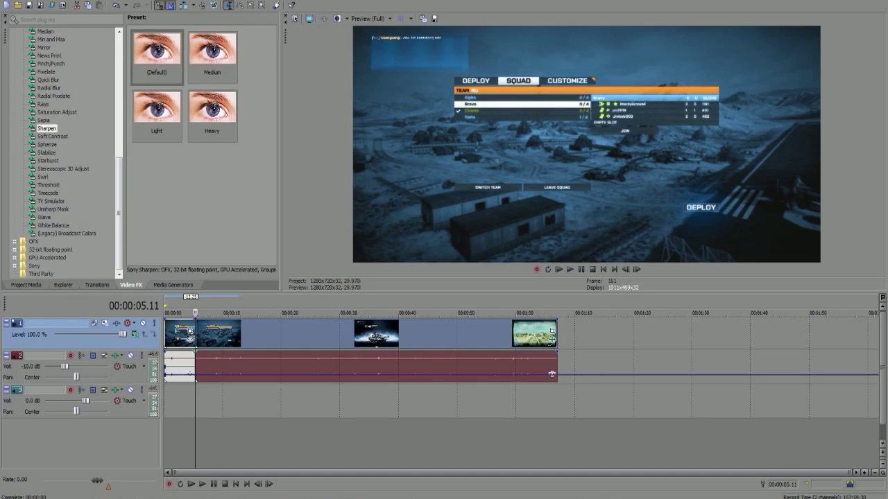
# Place the playhead near the start of the gameplay at 00:00:00.26 and select the empty audio track 3.
pyautogui.click(168, 333)
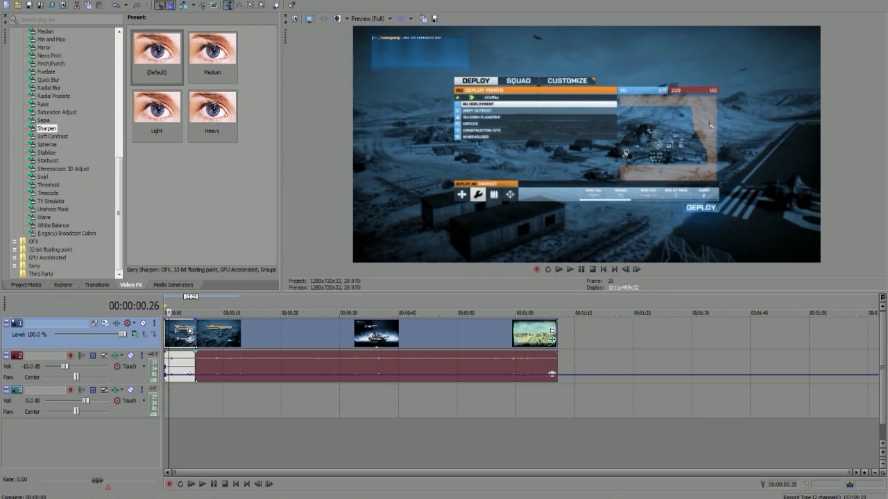
pyautogui.click(129, 412)
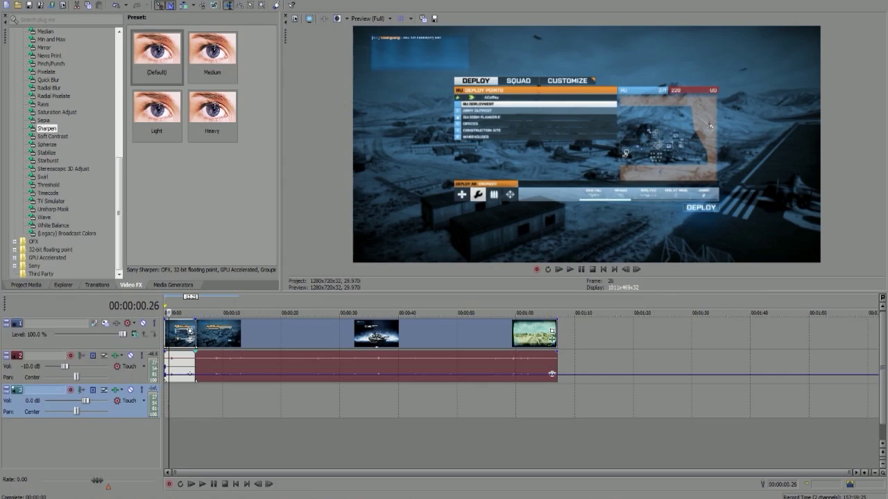